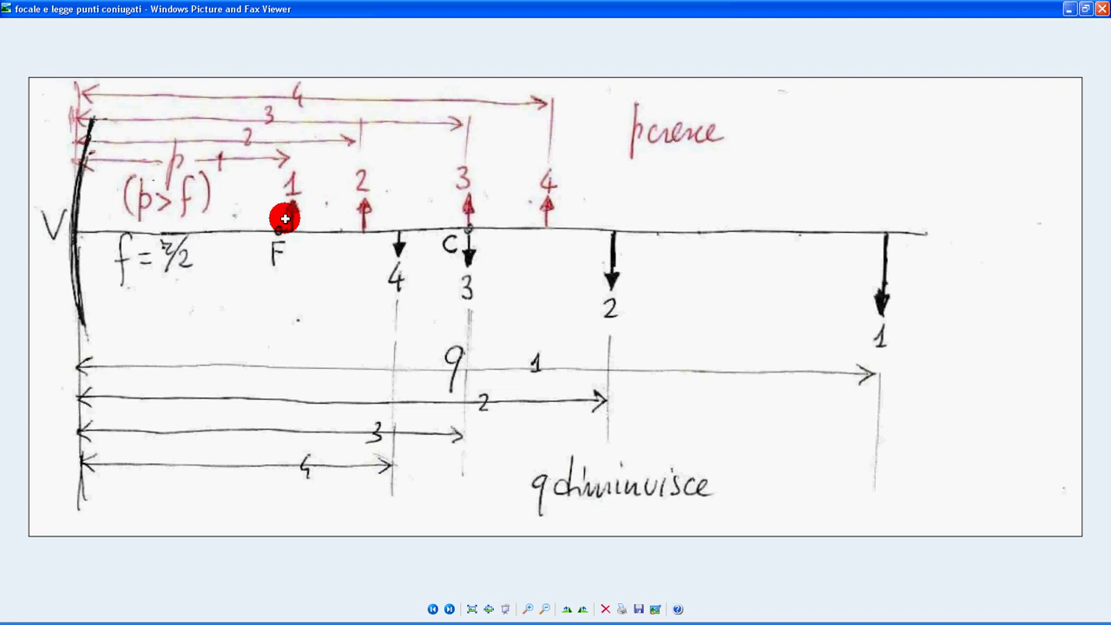
- Compare the p and q measurements in the Excel sheet with the concave mirror diagram in Windows Picture and Fax Viewer
{"action": "key", "text": "alt+Tab"}
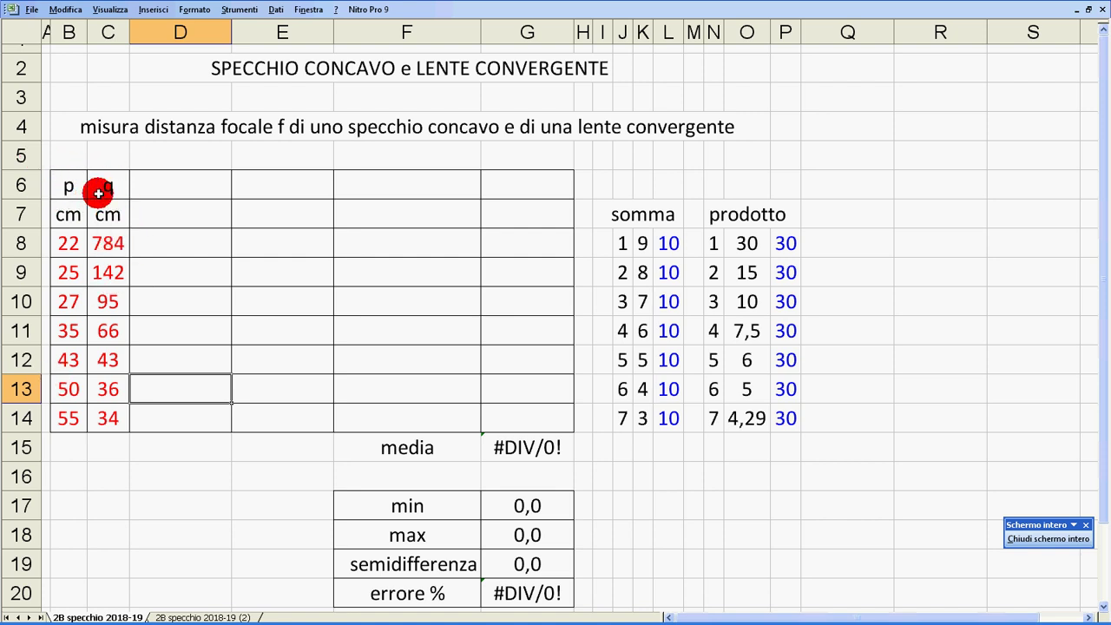
{"action": "key", "text": "alt+Tab"}
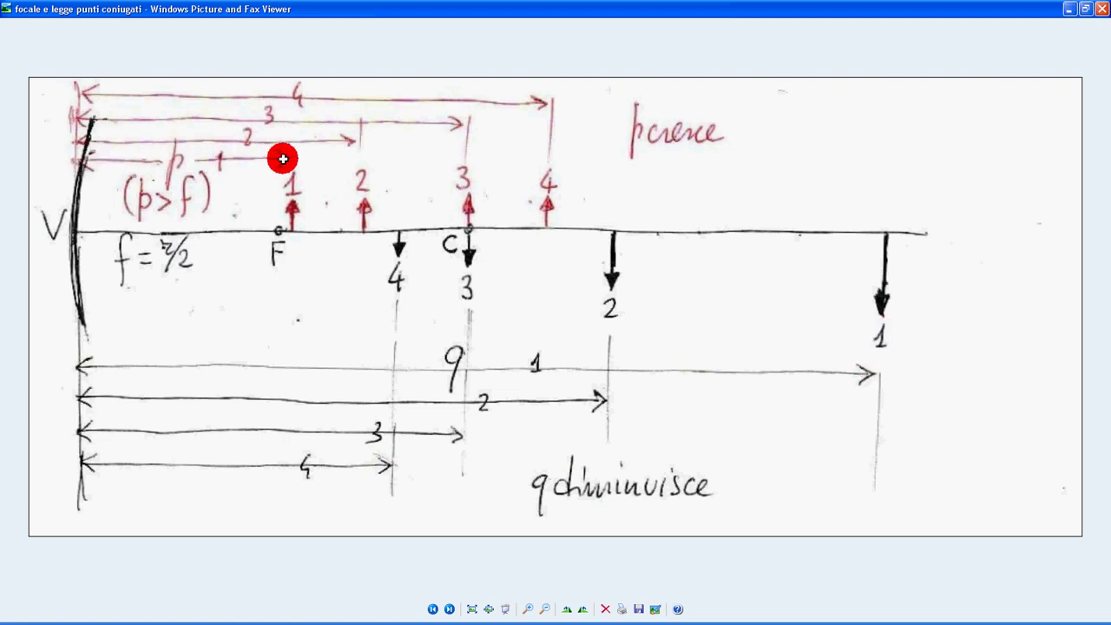
{"action": "key", "text": "alt+Tab"}
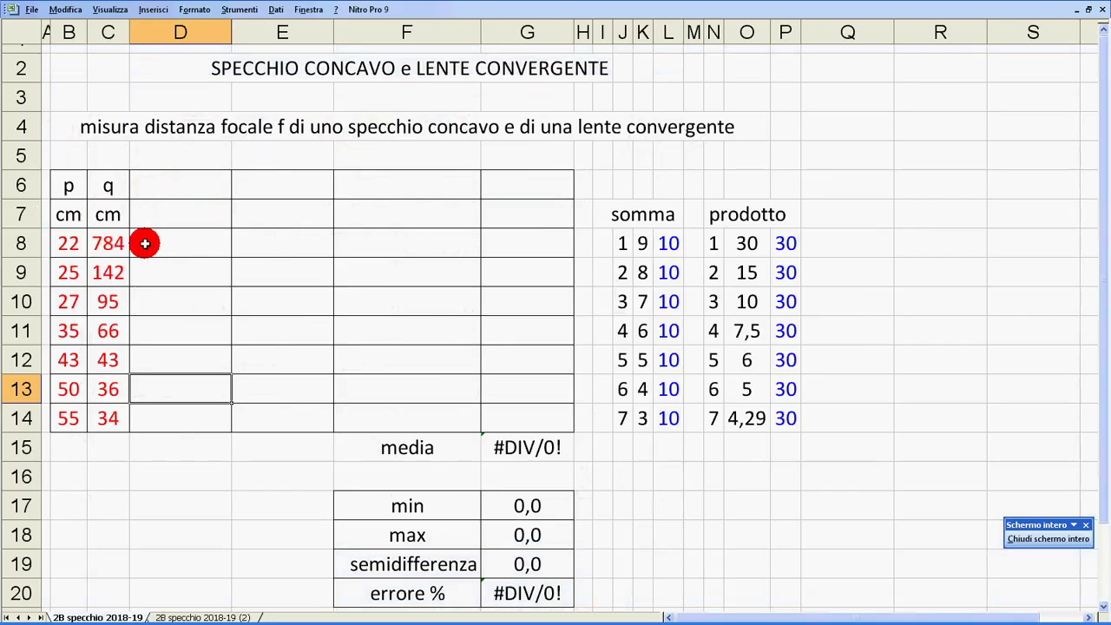
{"action": "key", "text": "alt+Tab"}
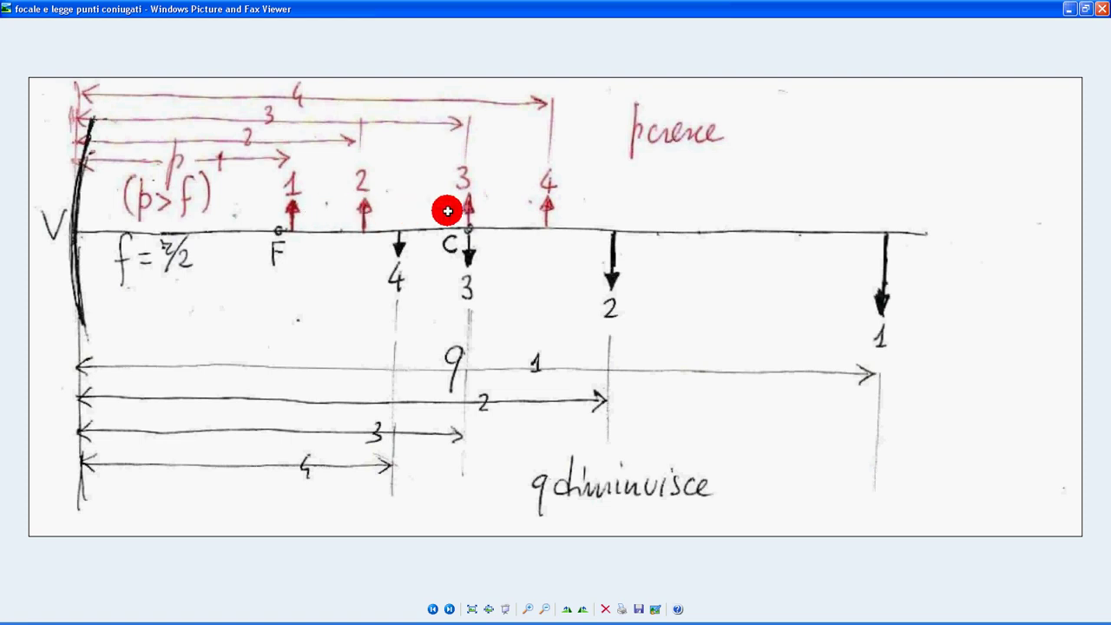
{"action": "key", "text": "alt+Tab"}
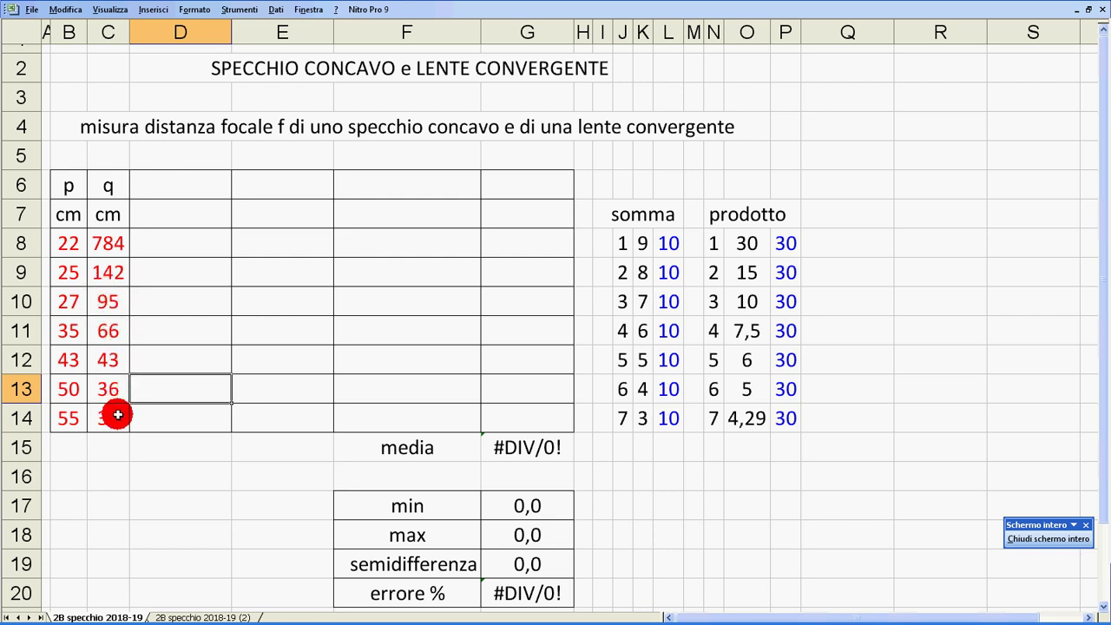
{"action": "key", "text": "alt+Tab"}
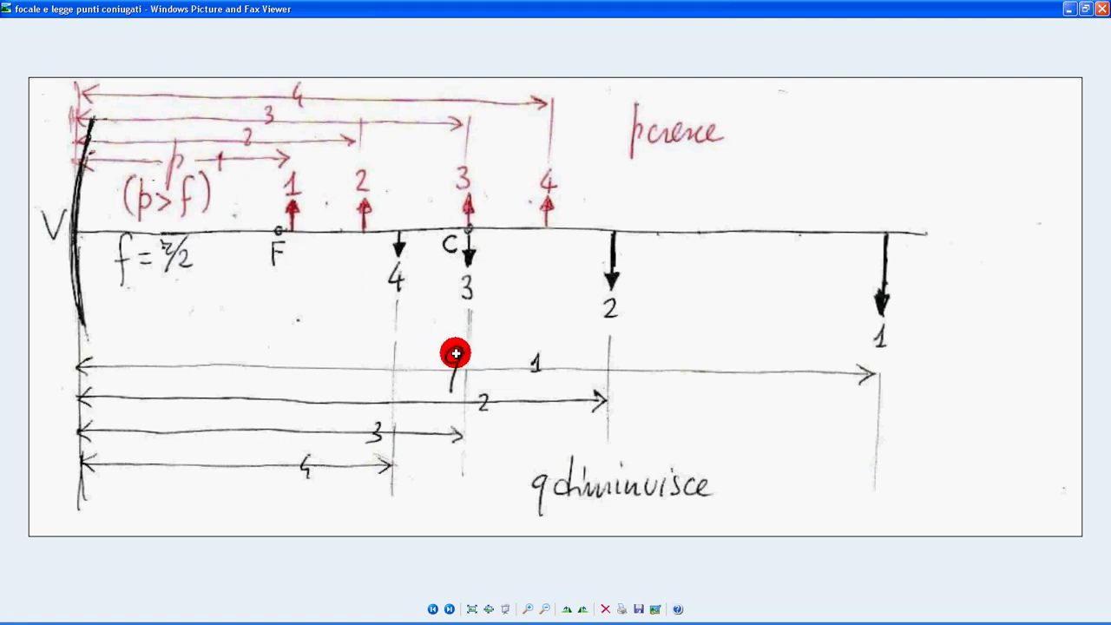
{"action": "key", "text": "alt+Tab"}
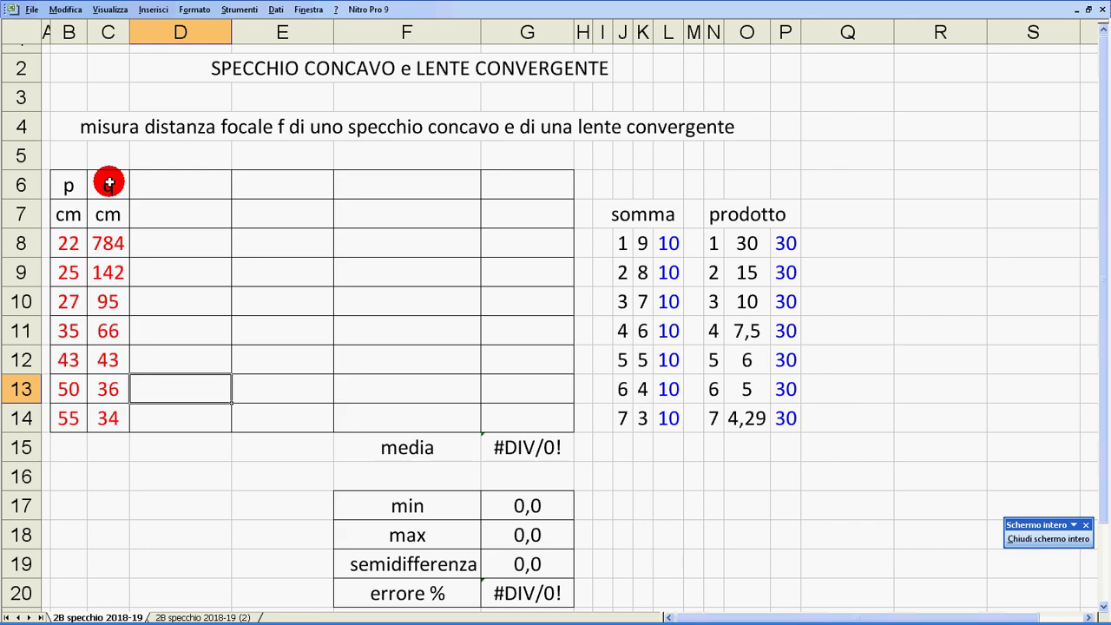
{"action": "key", "text": "alt+Tab"}
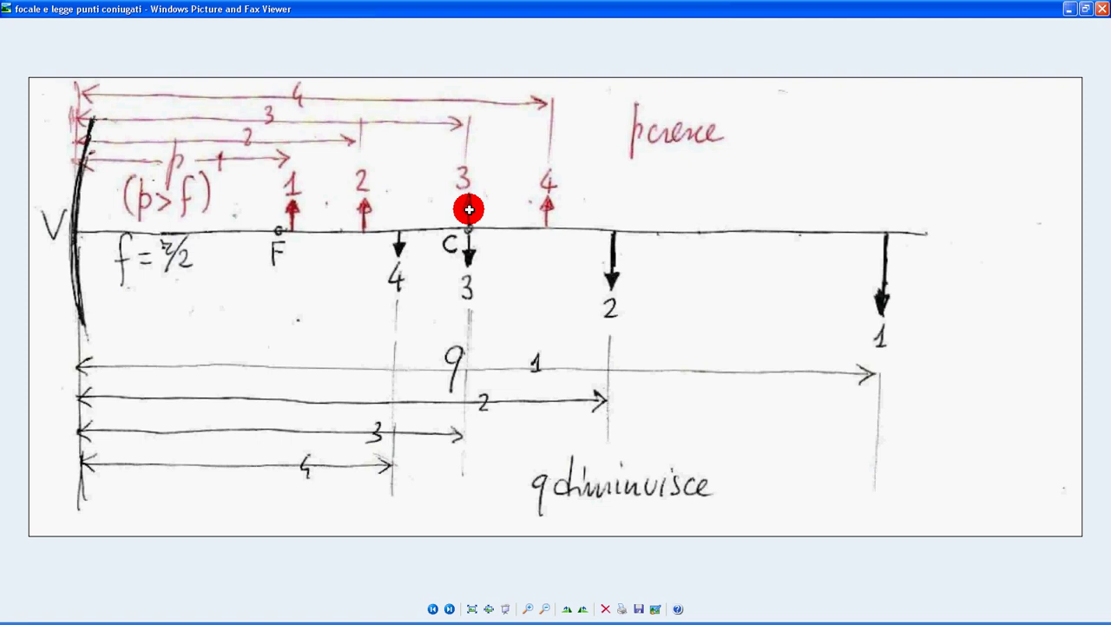
{"action": "key", "text": "alt+Tab"}
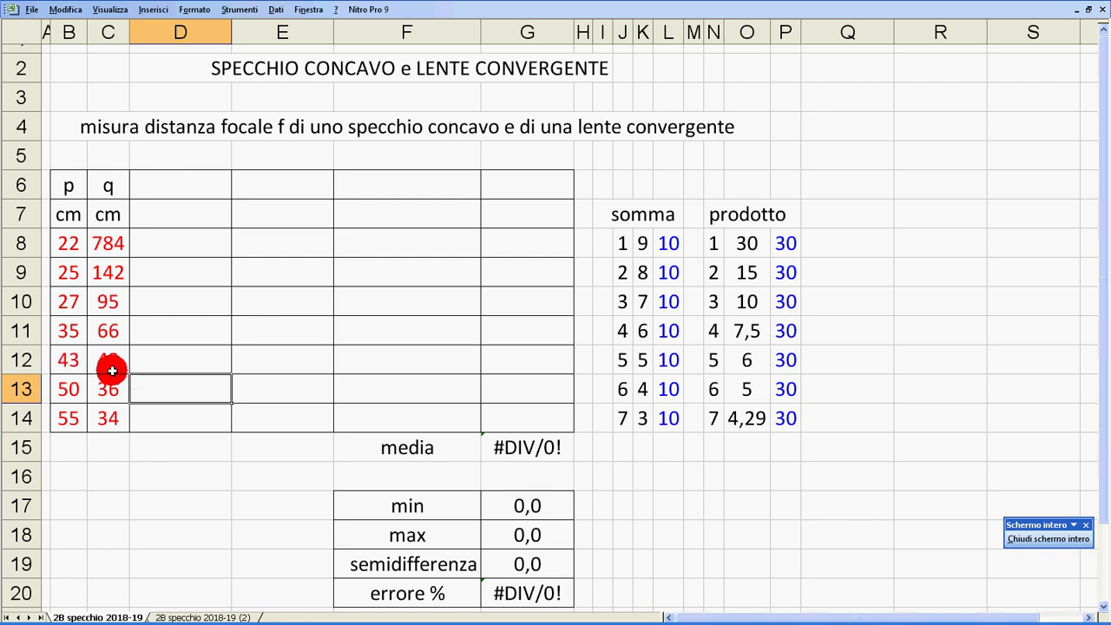
{"action": "key", "text": "alt+Tab"}
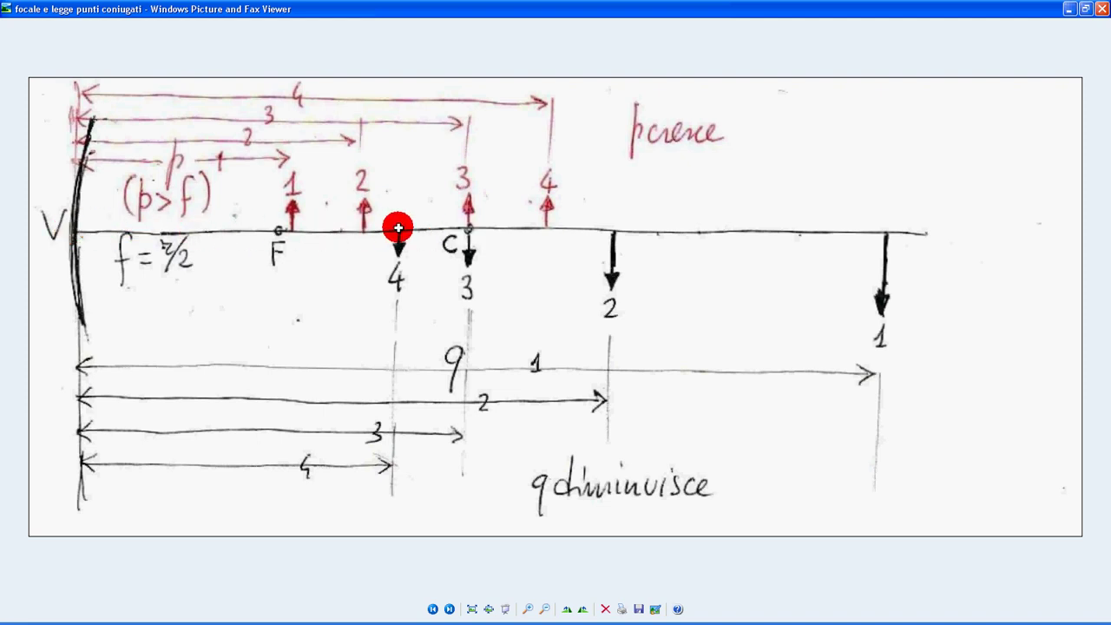
{"action": "key", "text": "alt+Tab"}
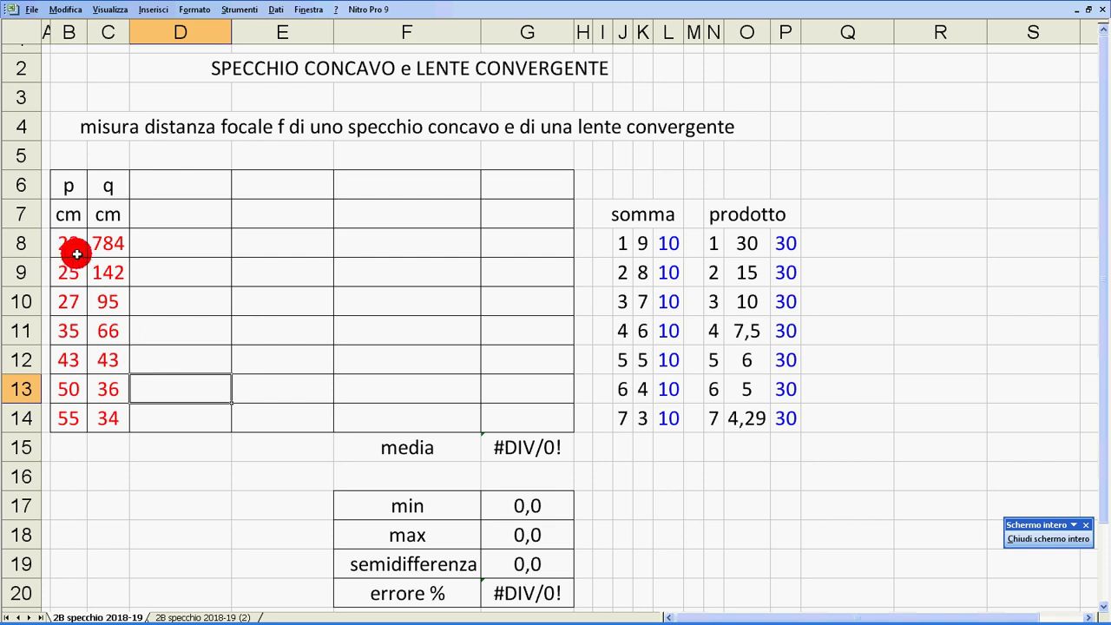
{"action": "key", "text": "alt+Tab"}
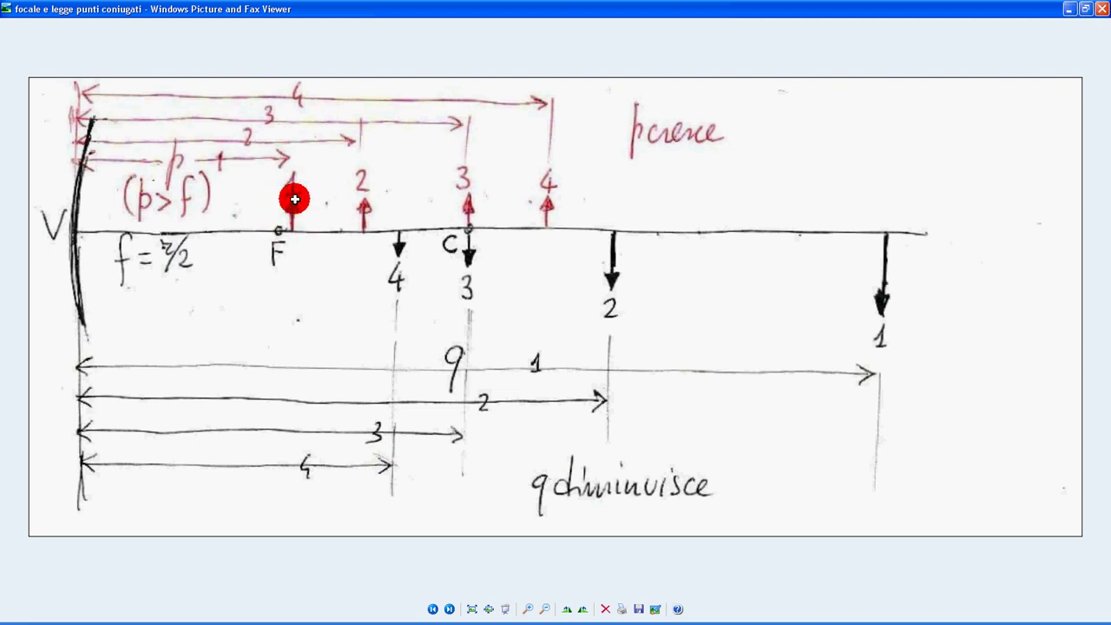
{"action": "key", "text": "alt+Tab"}
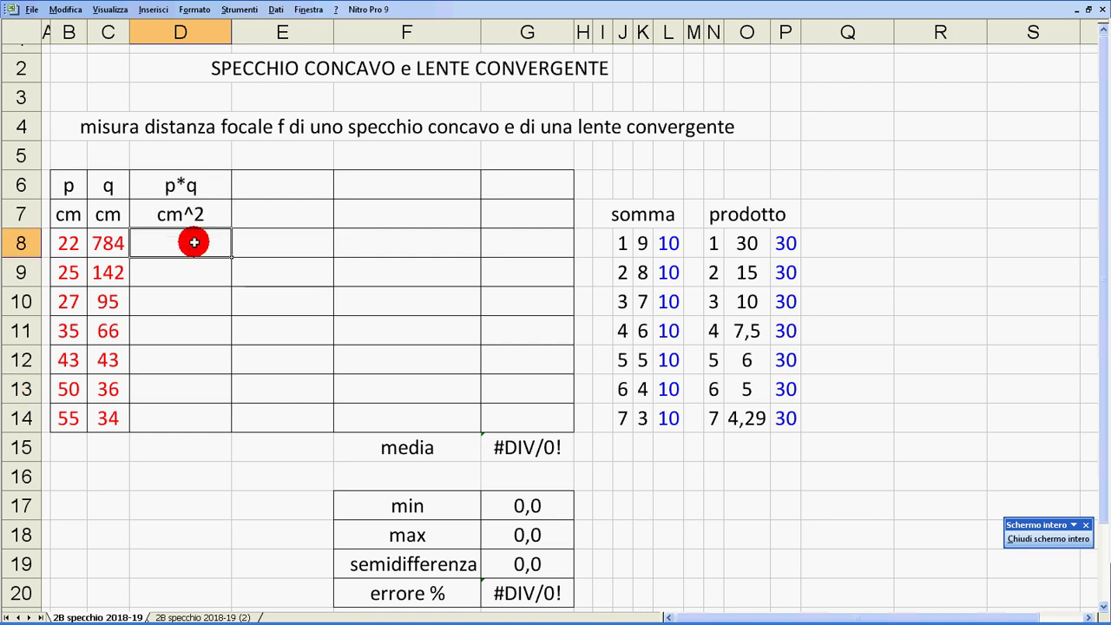
- Enter the product formula +B8*C8 in D8 and fill it down to D14
{"action": "type", "text": "+B8*C8"}
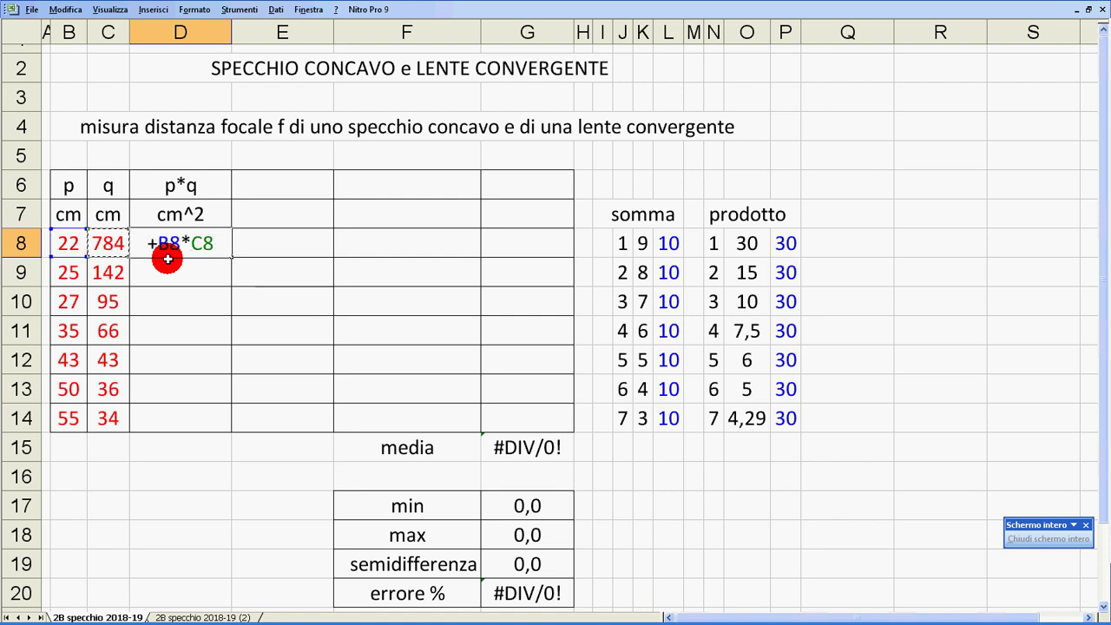
{"action": "key", "text": "Return"}
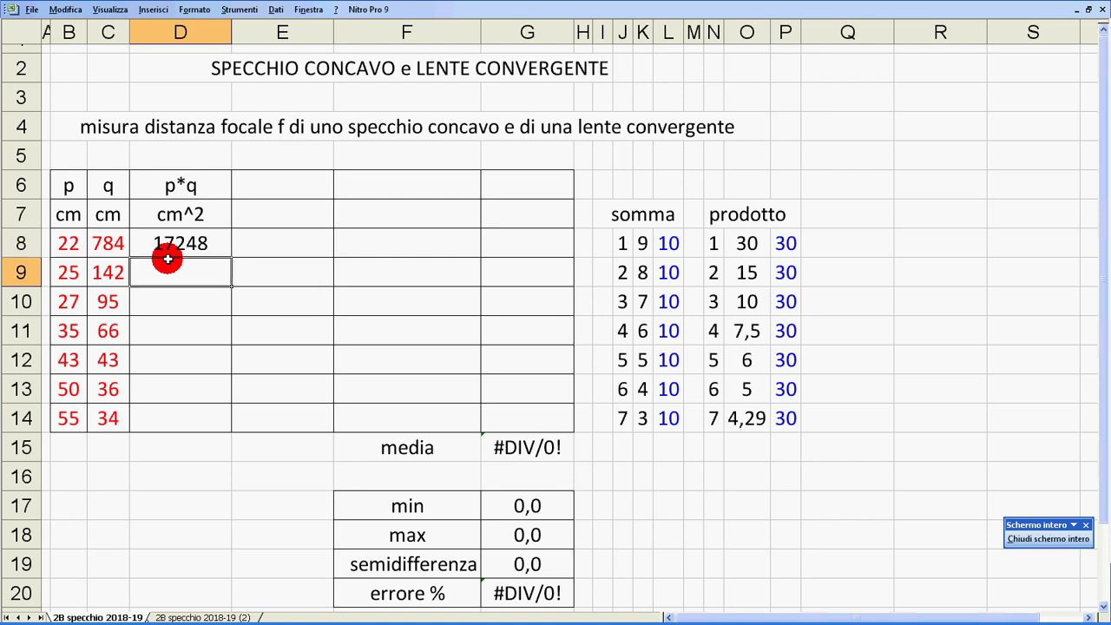
{"action": "left_click", "coordinate": [224, 253]}
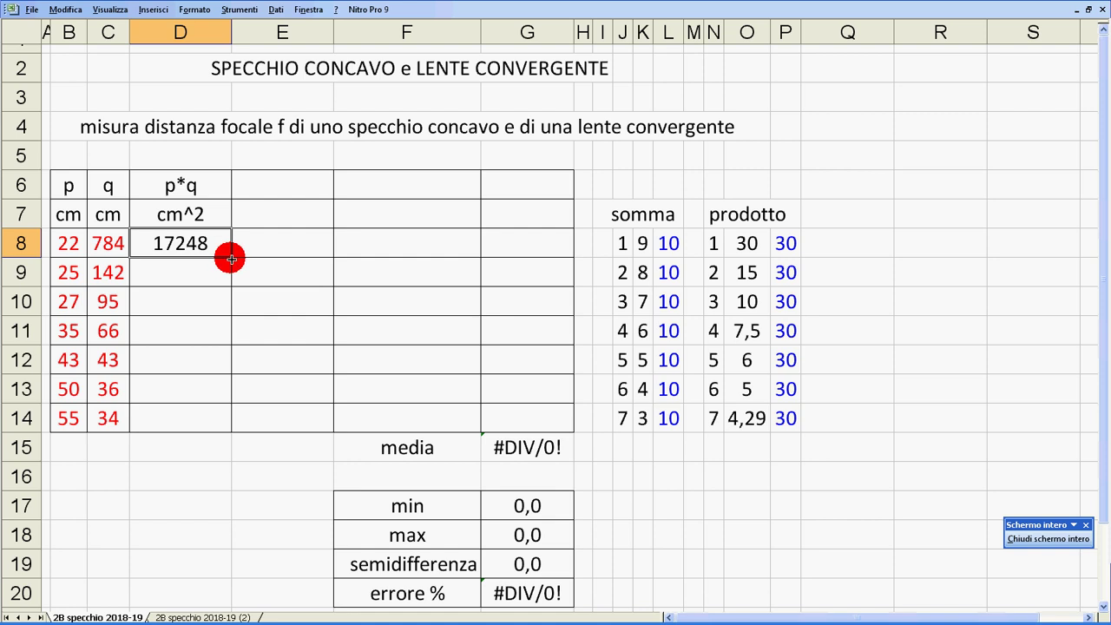
{"action": "left_click_drag", "start_coordinate": [230, 272], "coordinate": [226, 420]}
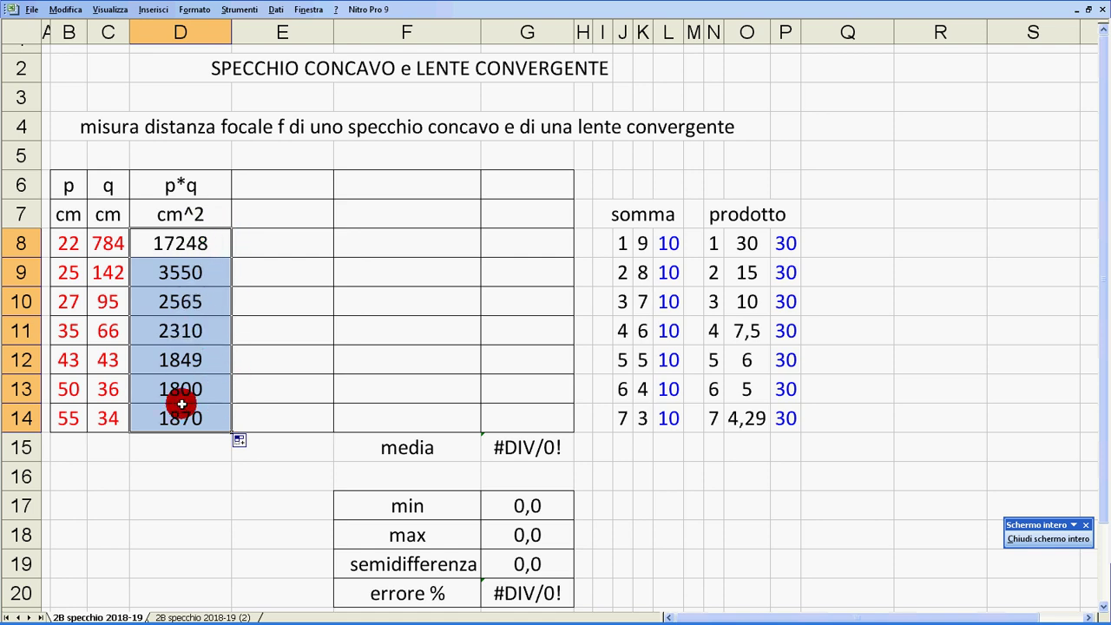
{"action": "left_click", "coordinate": [210, 415]}
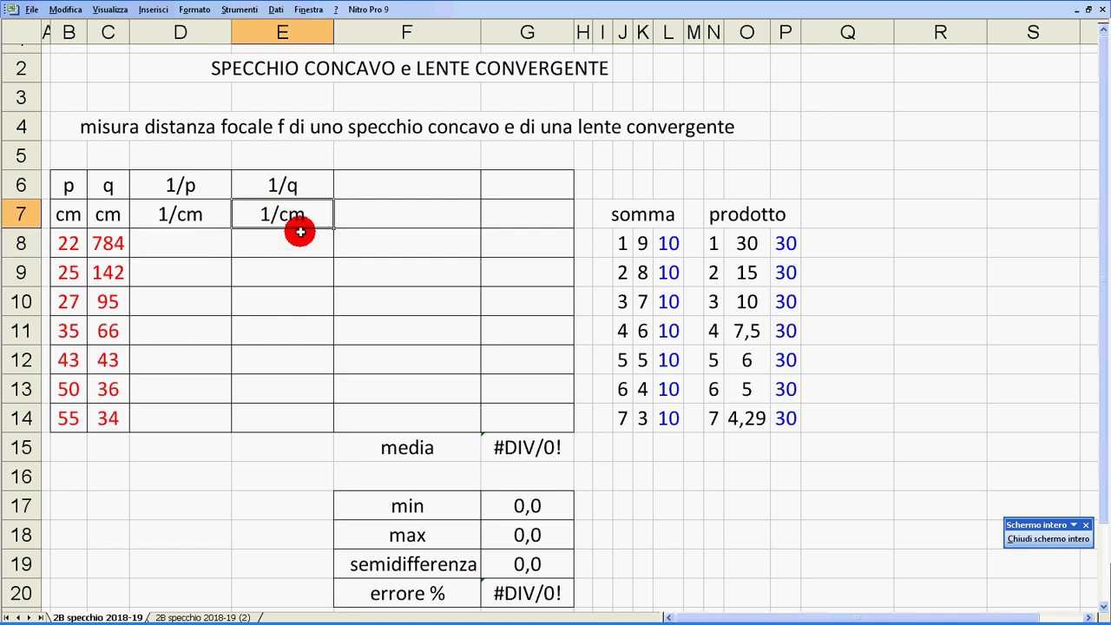
- Enter the reciprocal formula +1/B8 in D8, extend it to E8 for 1/q, and check E8's cell reference
{"action": "left_click", "coordinate": [167, 238]}
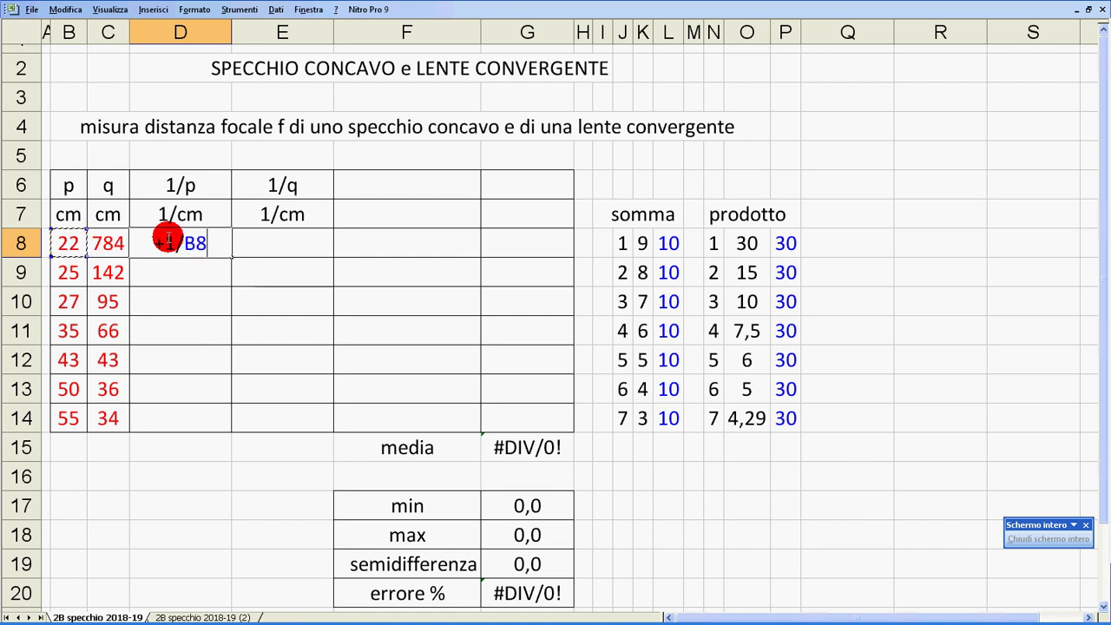
{"action": "key", "text": "Return"}
{"action": "left_click", "coordinate": [186, 247]}
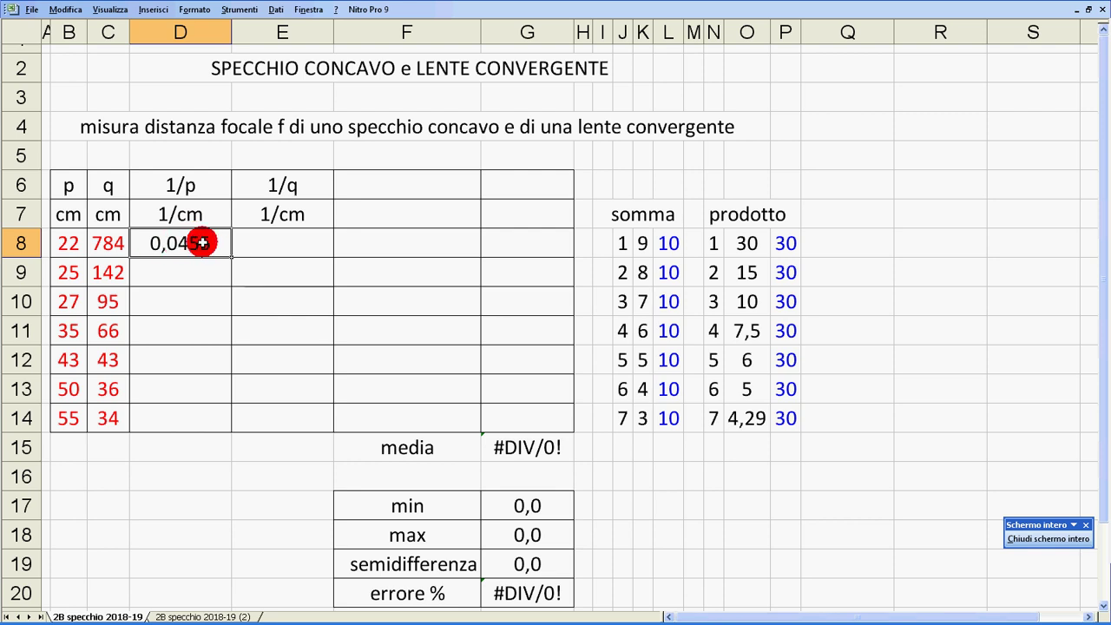
{"action": "left_click_drag", "start_coordinate": [230, 256], "coordinate": [298, 260]}
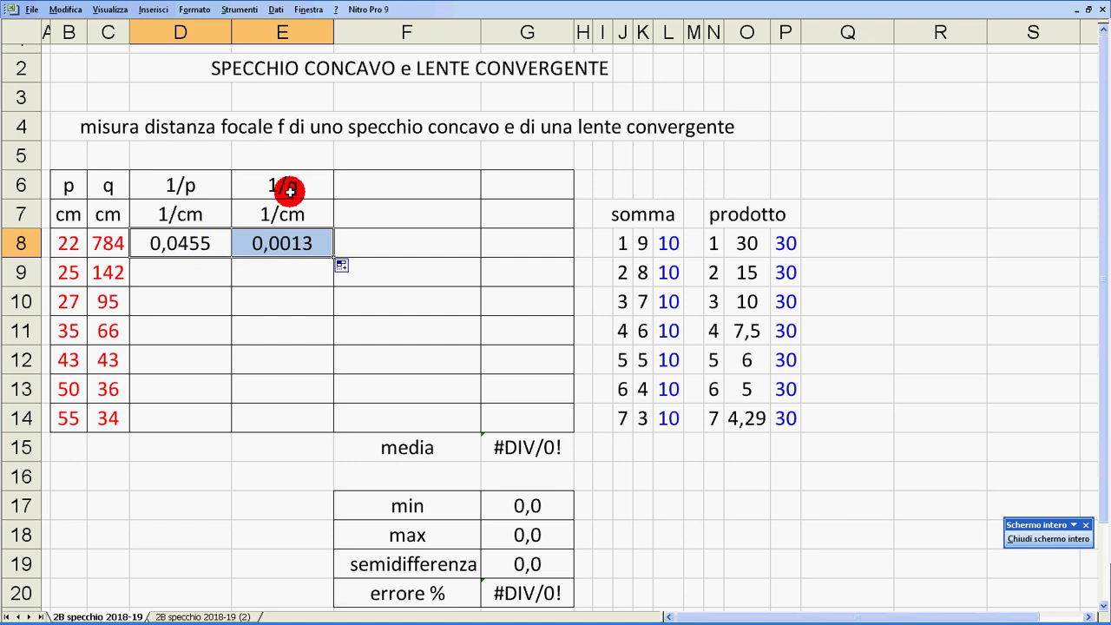
{"action": "left_click", "coordinate": [112, 242]}
{"action": "double_click", "coordinate": [252, 243]}
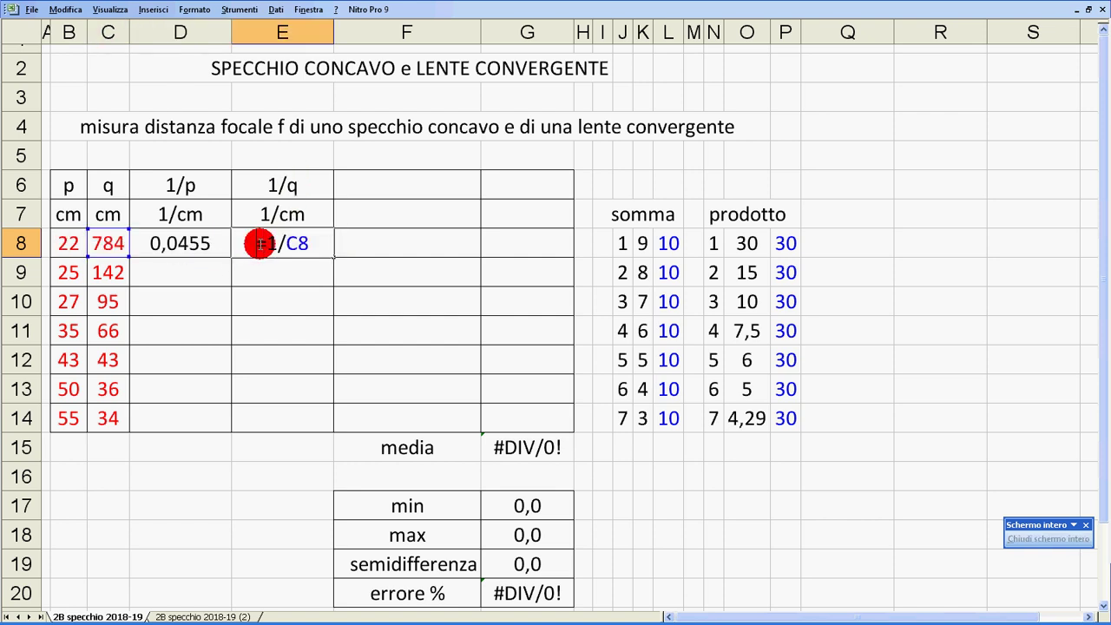
{"action": "key", "text": "Escape"}
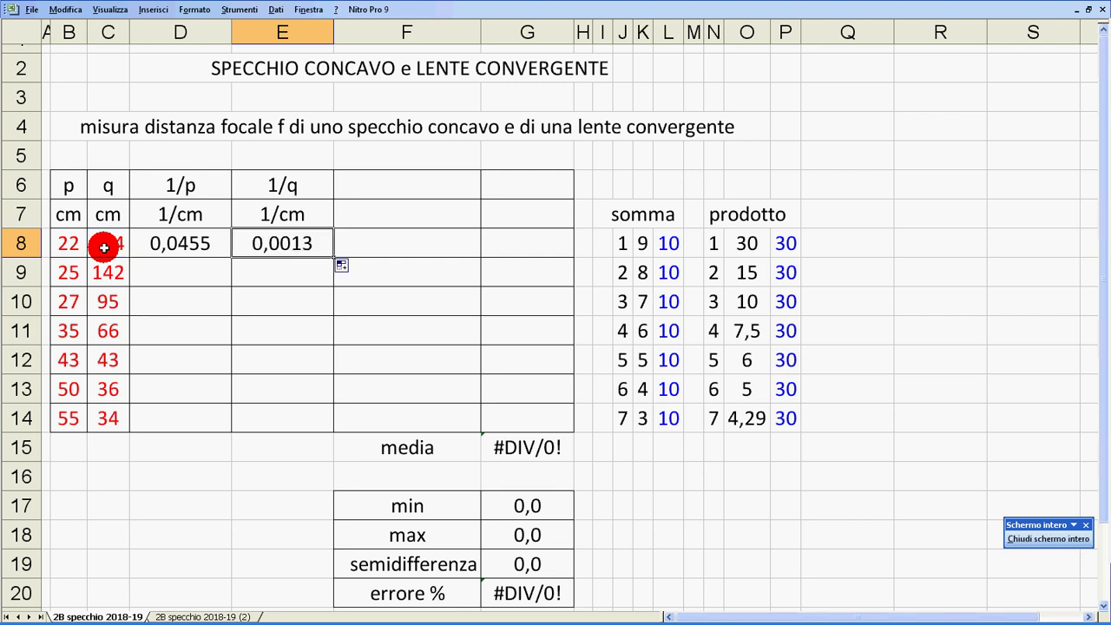
- Fill the 1/p and 1/q formulas from D8:E8 down to row 14
{"action": "left_click_drag", "start_coordinate": [181, 244], "coordinate": [321, 419]}
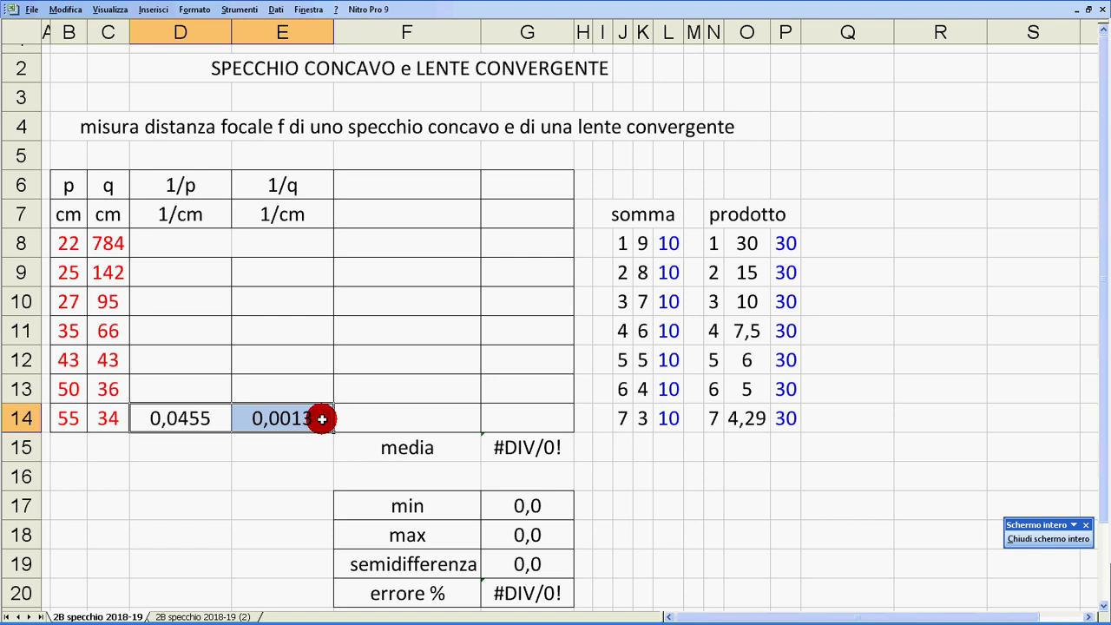
{"action": "key", "text": "ctrl+z"}
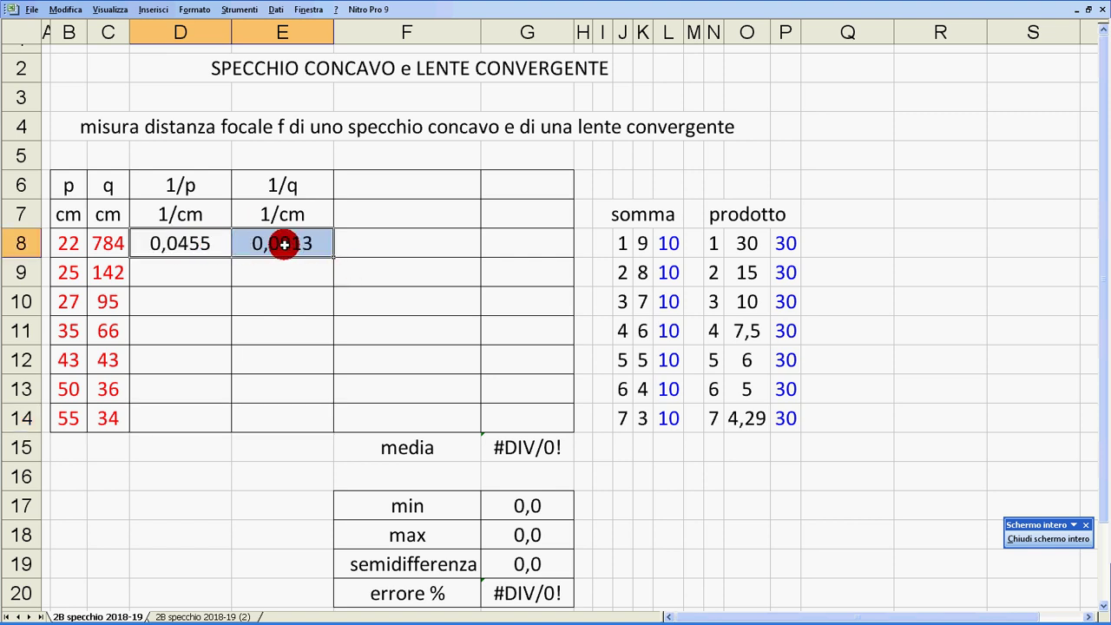
{"action": "left_click_drag", "start_coordinate": [332, 258], "coordinate": [326, 427]}
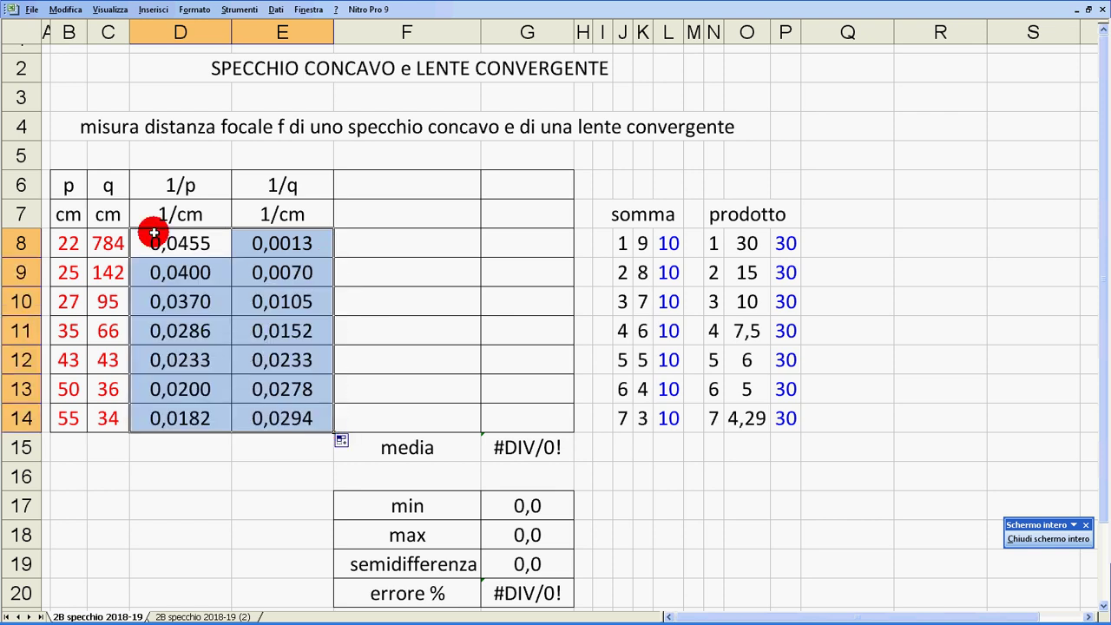
- Review the 1/p and 1/q values in rows 8 to 14 against the p and q columns
{"action": "left_click", "coordinate": [187, 248]}
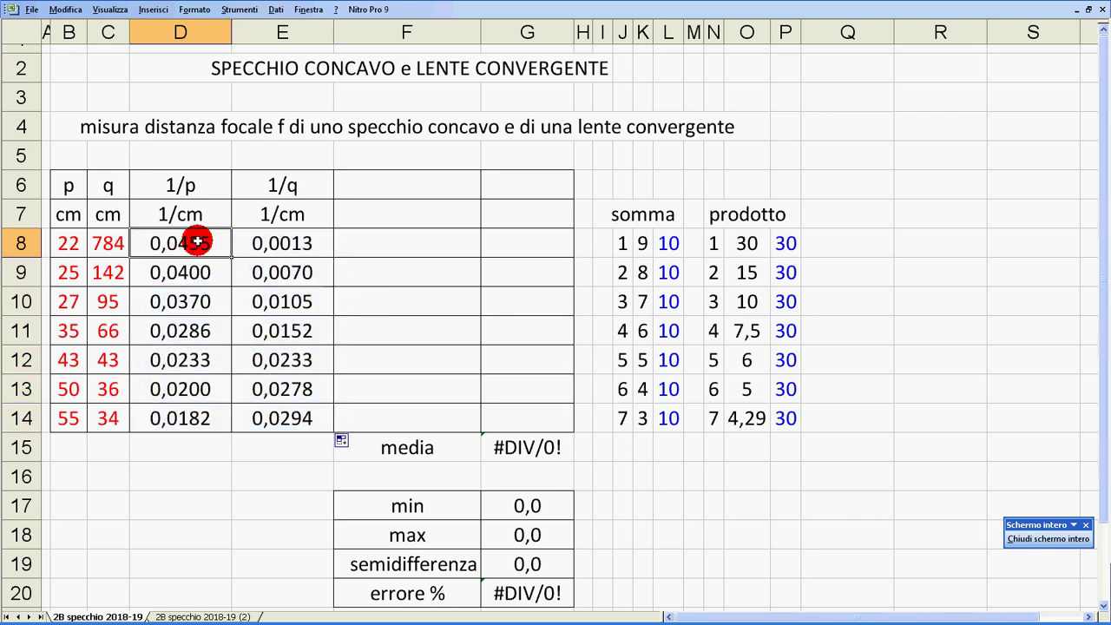
{"action": "left_click_drag", "start_coordinate": [198, 241], "coordinate": [194, 412]}
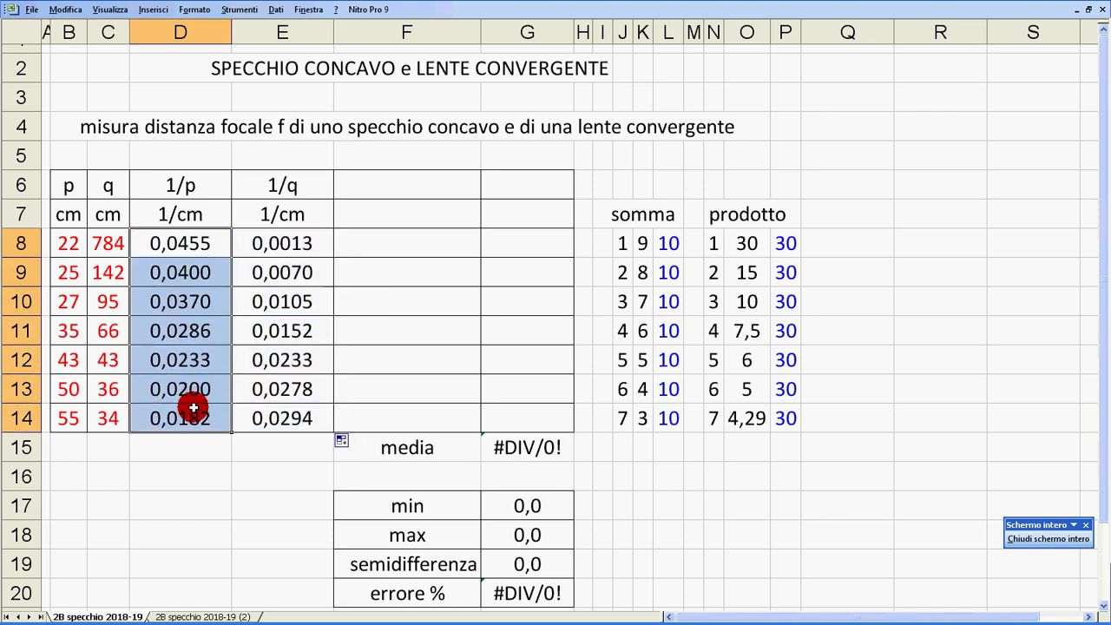
{"action": "left_click", "coordinate": [174, 243]}
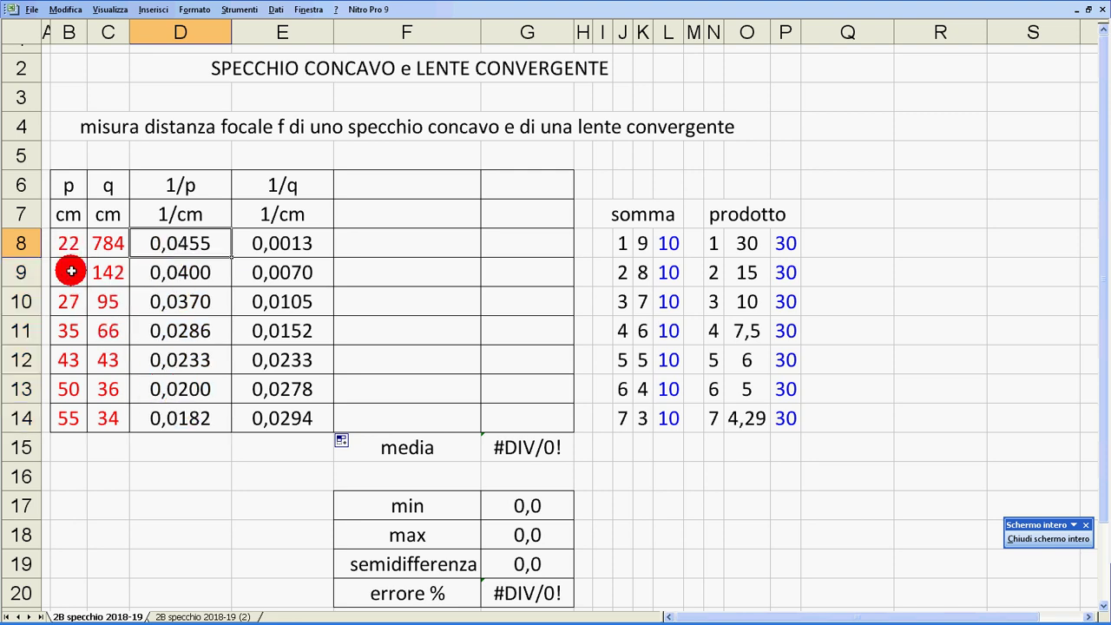
{"action": "left_click_drag", "start_coordinate": [176, 272], "coordinate": [177, 412]}
{"action": "left_click_drag", "start_coordinate": [282, 271], "coordinate": [282, 408]}
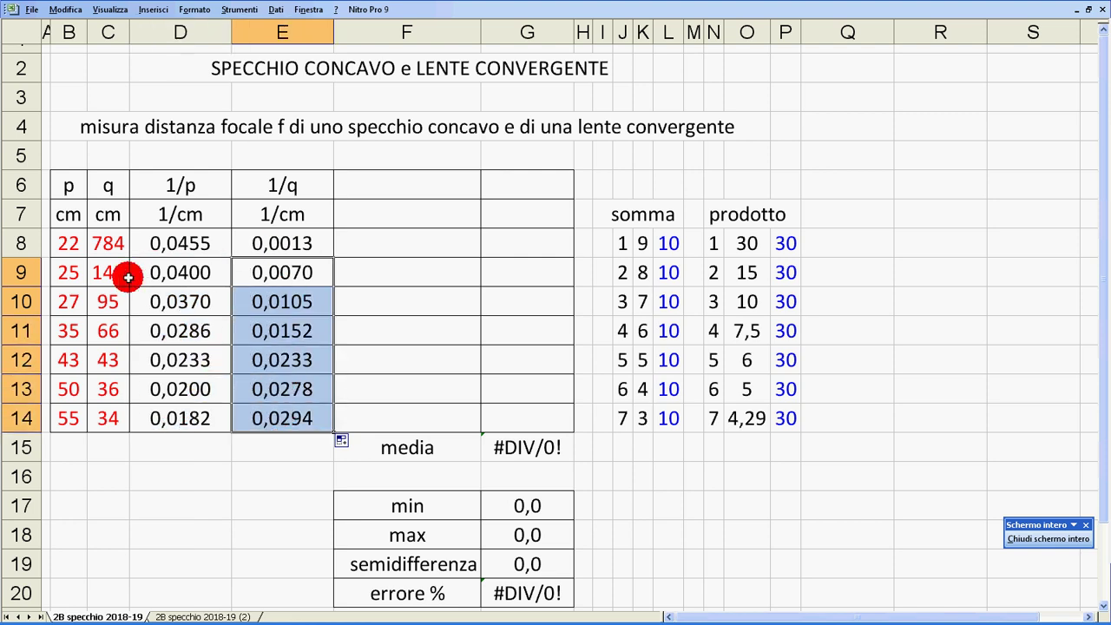
{"action": "left_click", "coordinate": [254, 242]}
{"action": "left_click", "coordinate": [303, 274]}
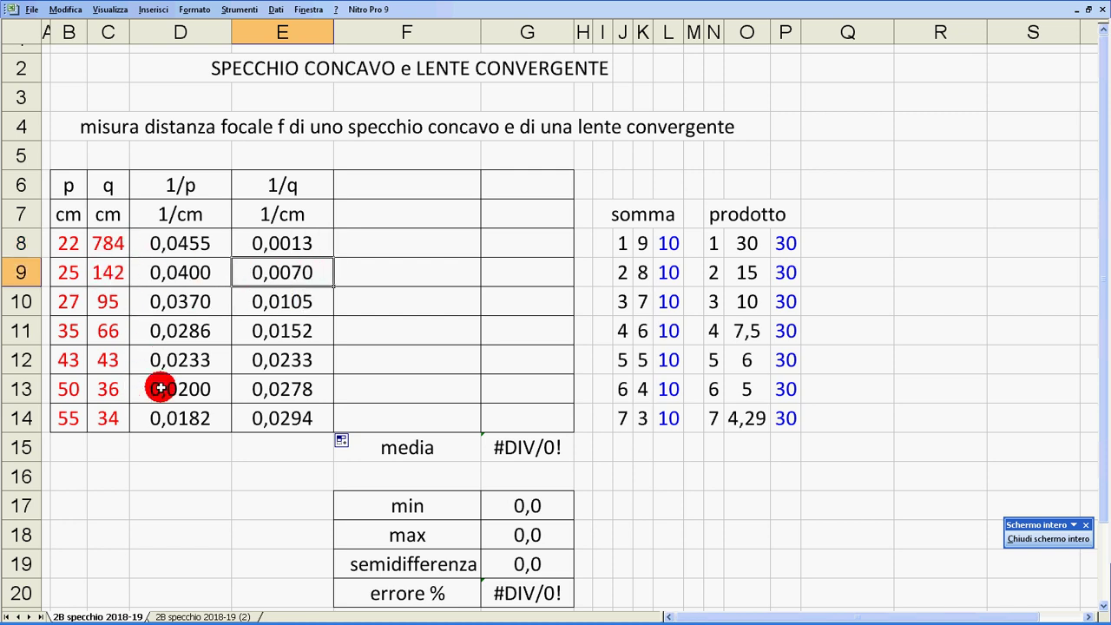
- Inspect the 1/q cells E11 and E12 to check that their formulas reference the q value in the same row
{"action": "left_click", "coordinate": [295, 330]}
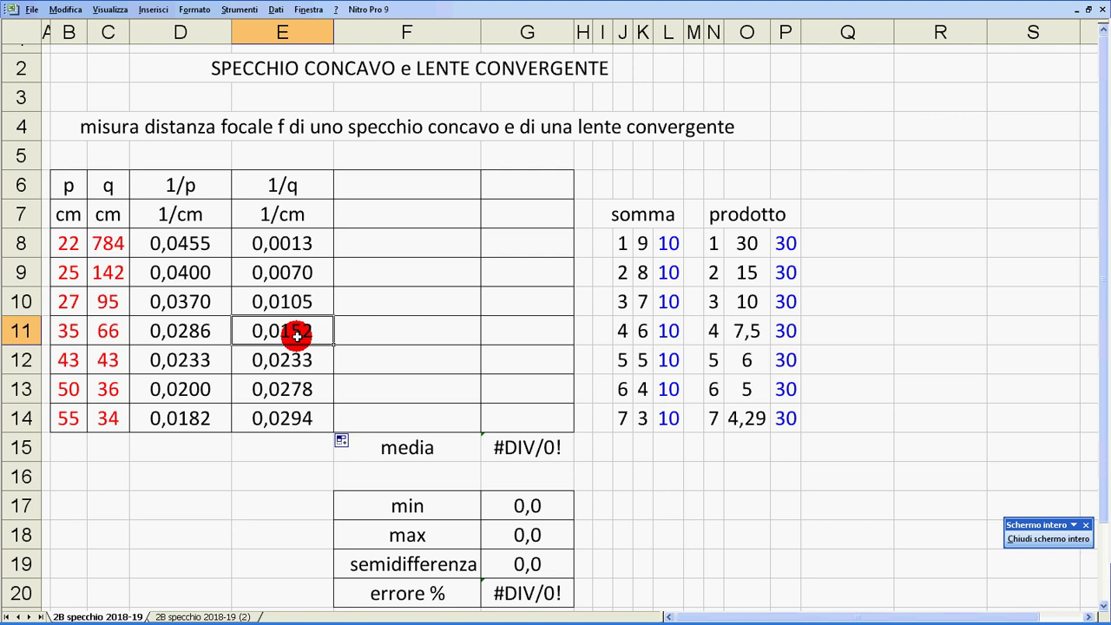
{"action": "type", "text": "=1/"}
{"action": "left_click", "coordinate": [100, 333]}
{"action": "key", "text": "Return"}
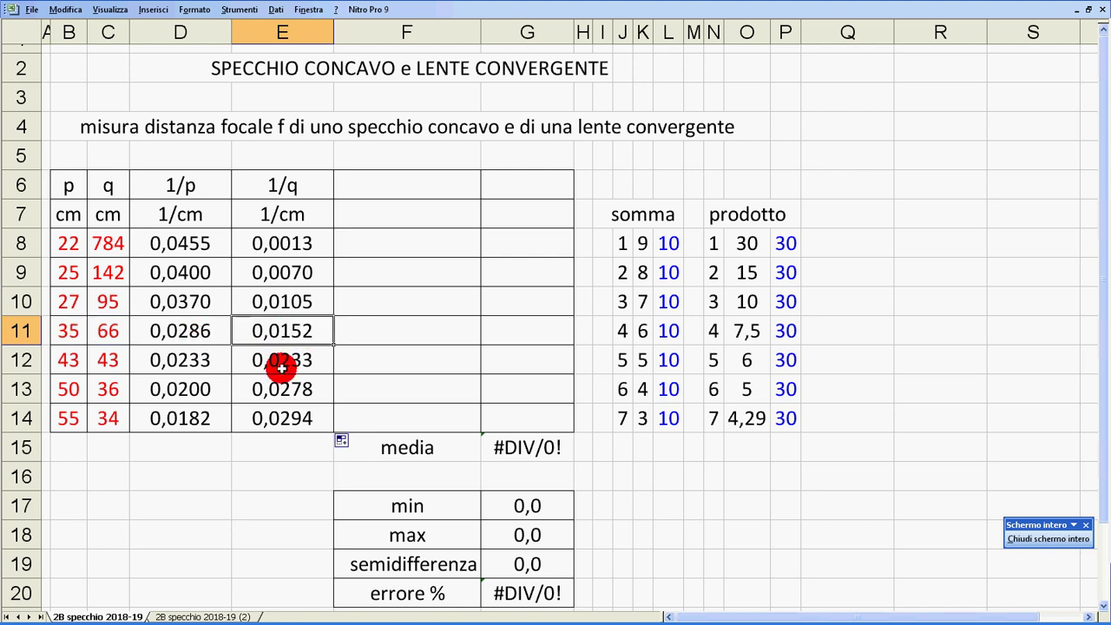
{"action": "left_click", "coordinate": [246, 366]}
{"action": "type", "text": "=1/"}
{"action": "key", "text": "Left"}
{"action": "key", "text": "Left"}
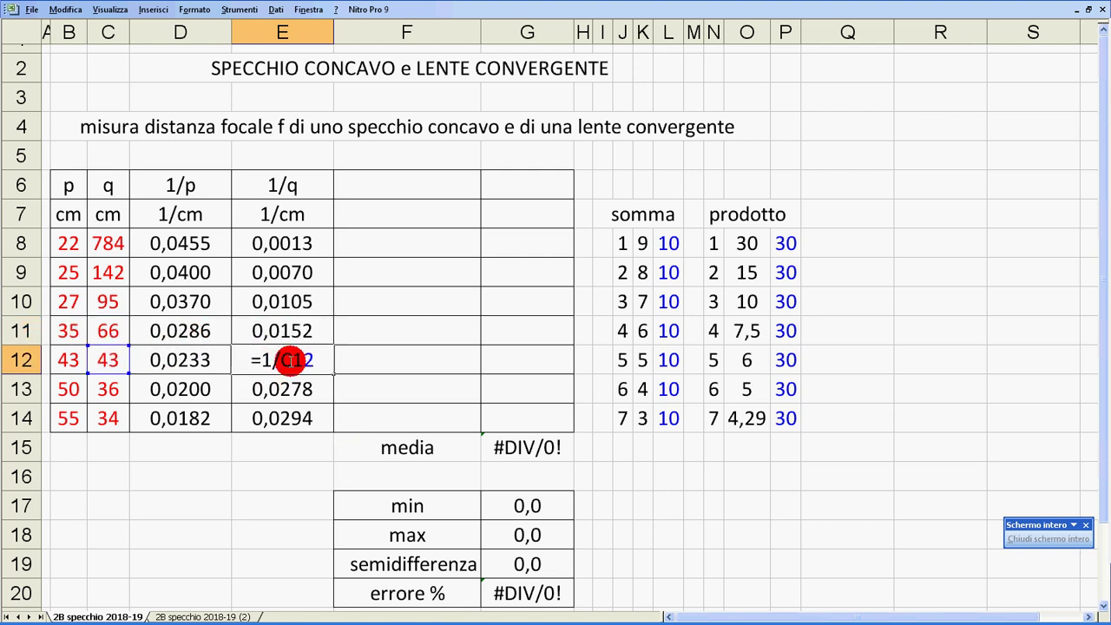
{"action": "key", "text": "Return"}
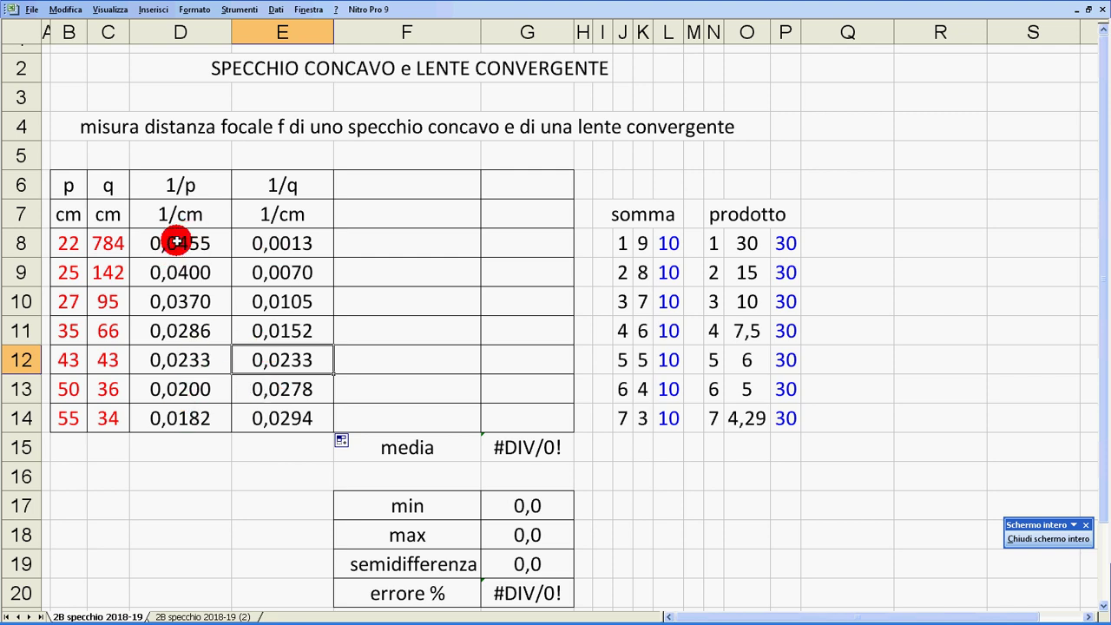
- Compare the p values with the 1/p column and the q values with the 1/q column in rows 8 to 14
{"action": "left_click_drag", "start_coordinate": [70, 245], "coordinate": [76, 420]}
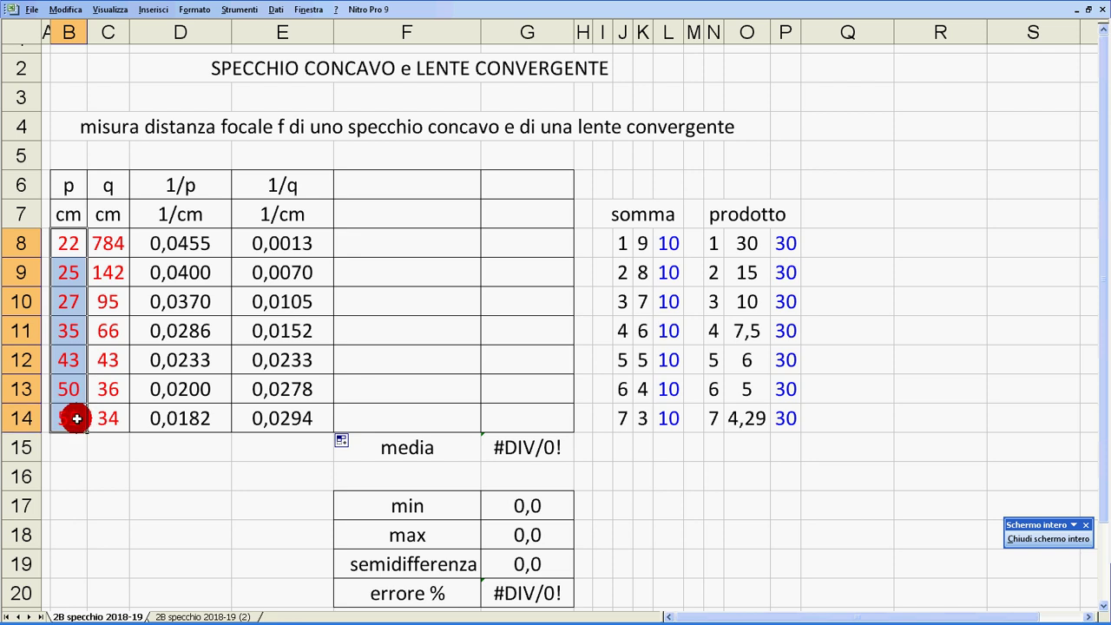
{"action": "left_click_drag", "start_coordinate": [191, 246], "coordinate": [191, 417]}
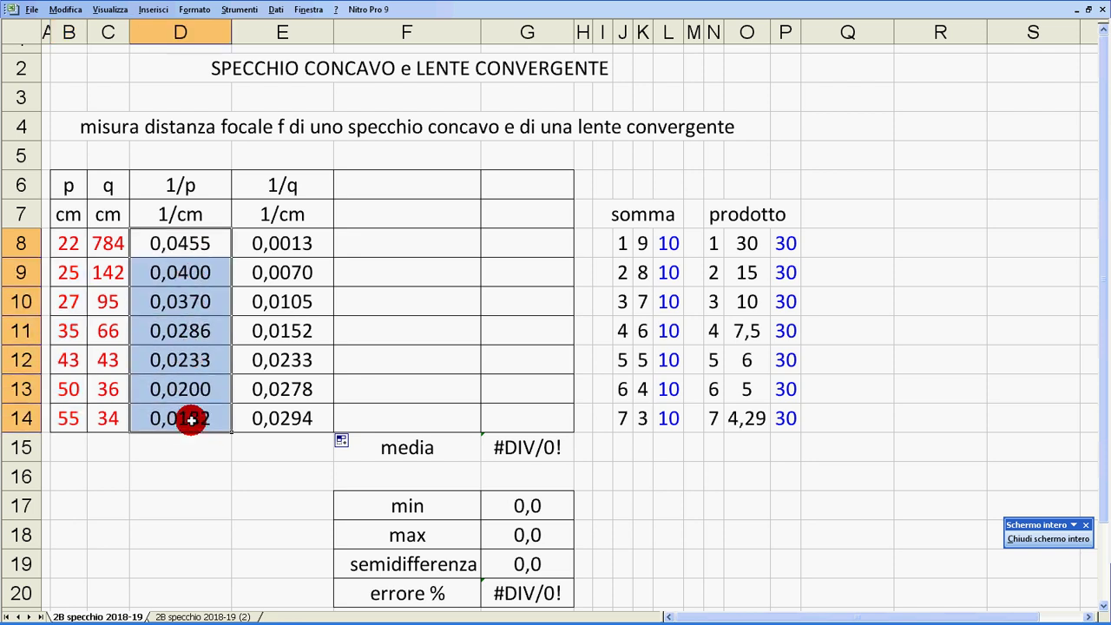
{"action": "left_click", "coordinate": [171, 244]}
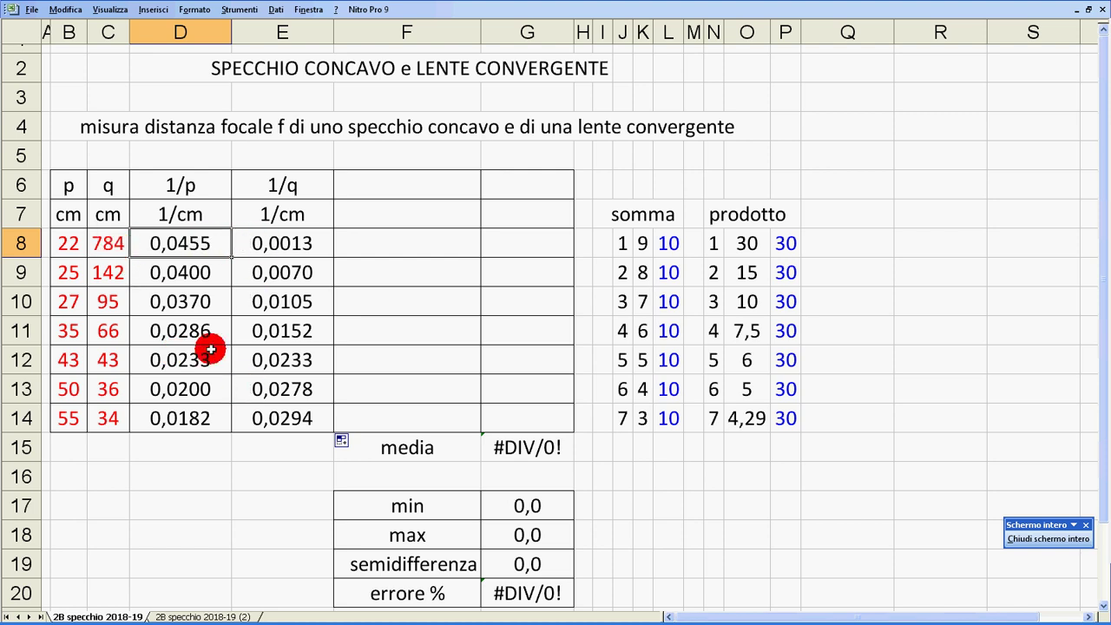
{"action": "left_click_drag", "start_coordinate": [111, 244], "coordinate": [116, 409]}
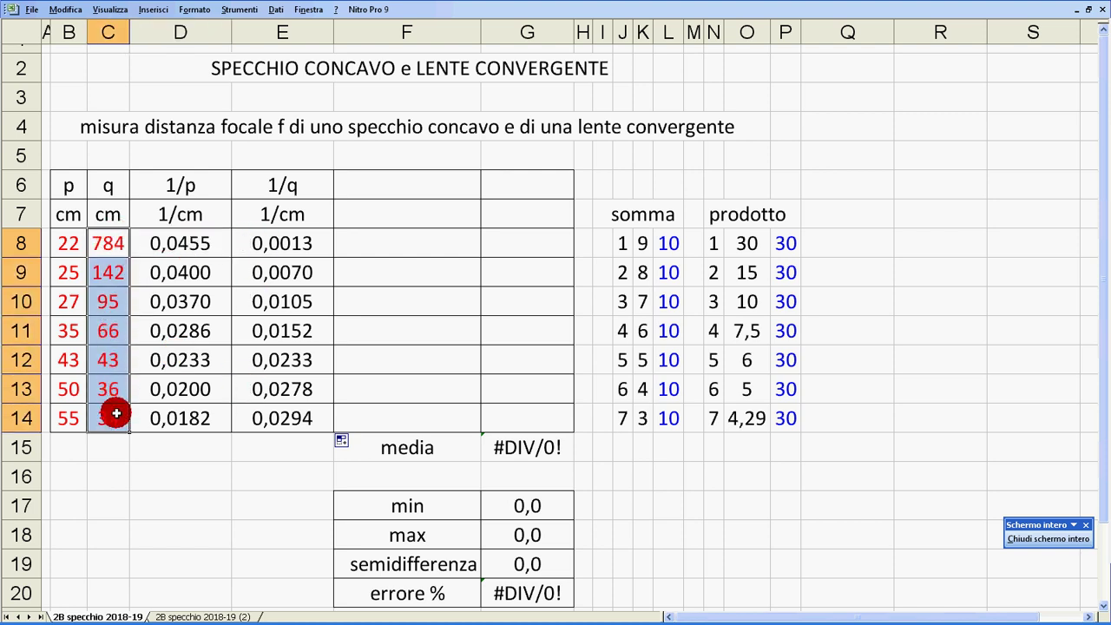
{"action": "left_click_drag", "start_coordinate": [283, 243], "coordinate": [284, 415]}
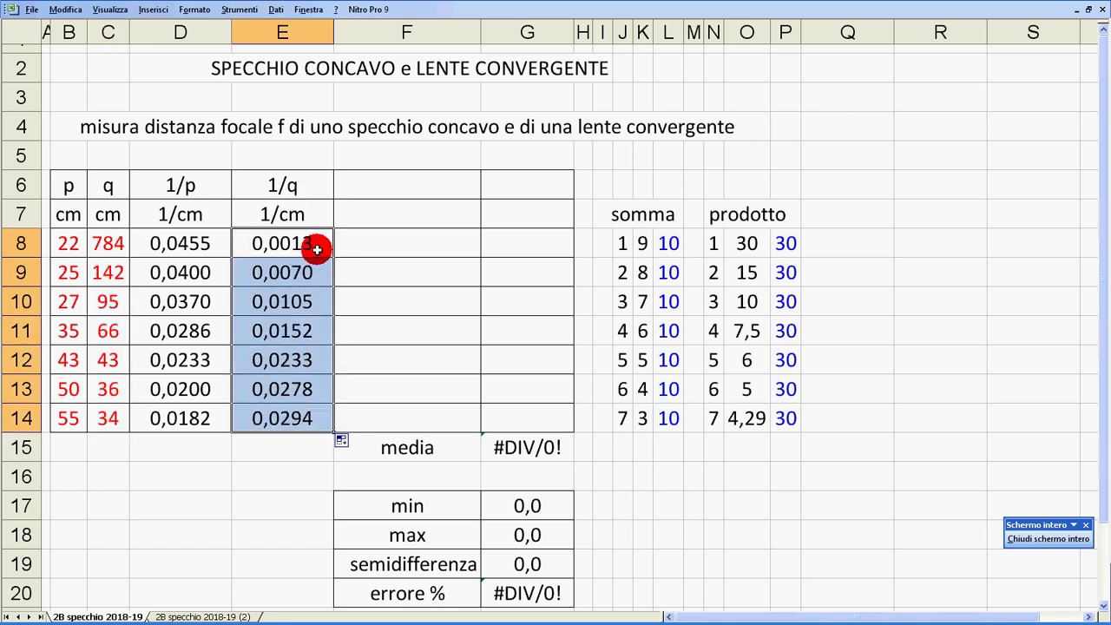
{"action": "left_click", "coordinate": [304, 246]}
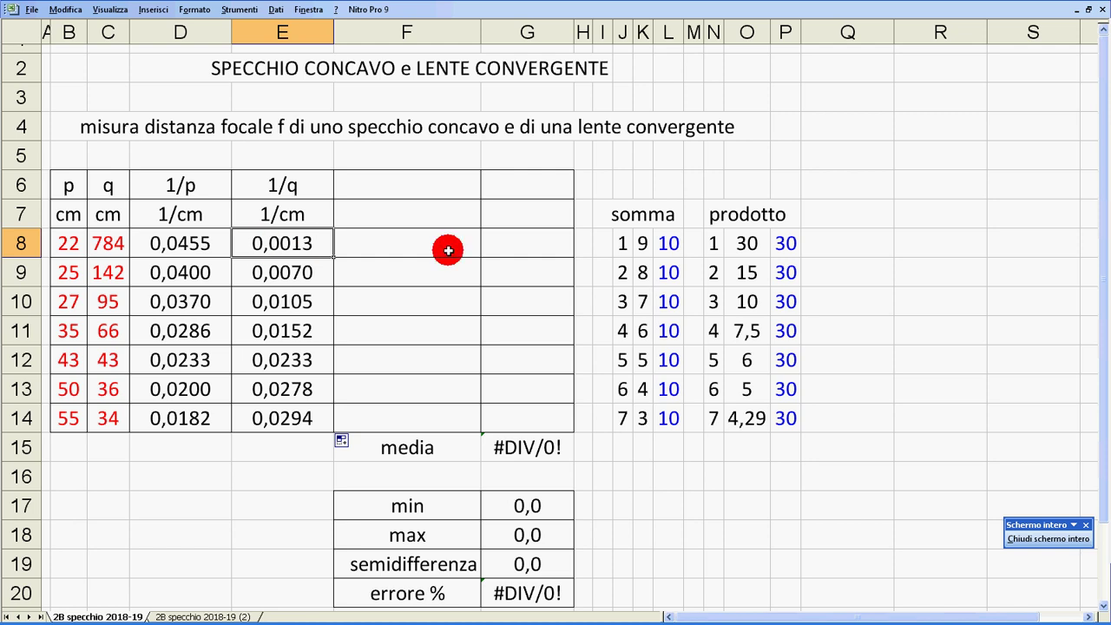
{"action": "left_click_drag", "start_coordinate": [209, 242], "coordinate": [208, 420]}
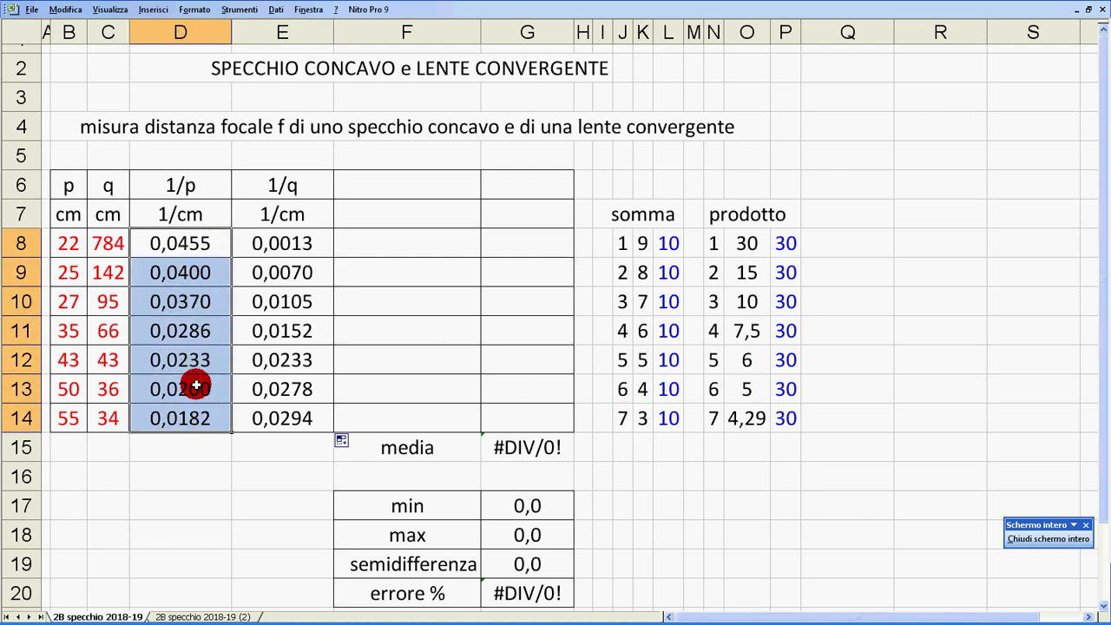
{"action": "left_click_drag", "start_coordinate": [294, 243], "coordinate": [289, 409]}
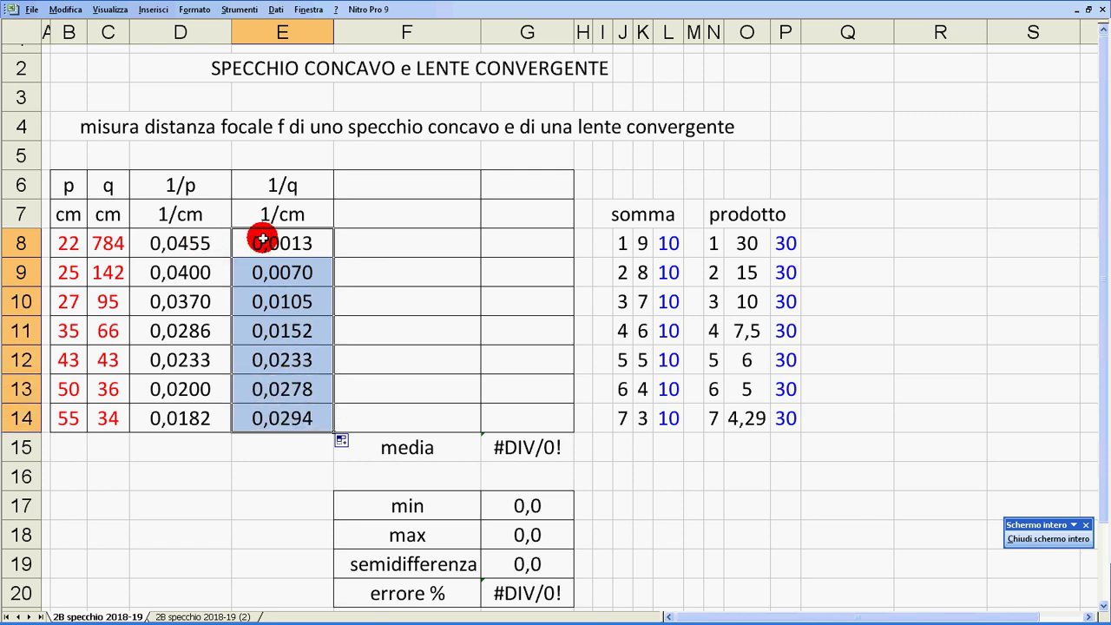
- Label column F as 1/p + 1/q in 1/cm, enter +D8+E8 in F8, and fill the formula down to F14
{"action": "left_click", "coordinate": [362, 243]}
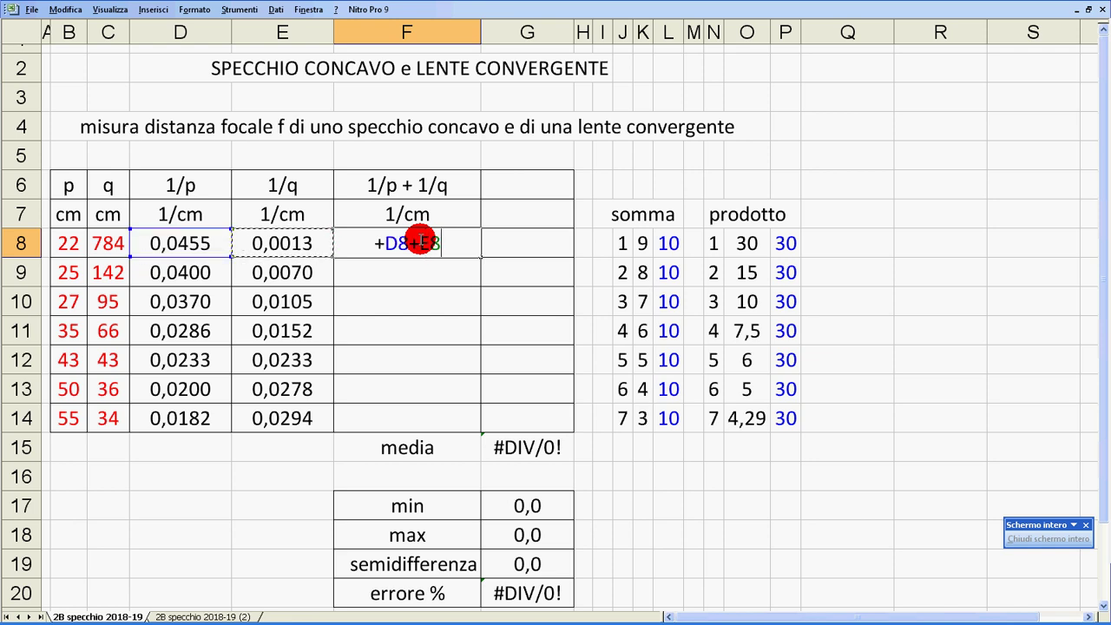
{"action": "key", "text": "Return"}
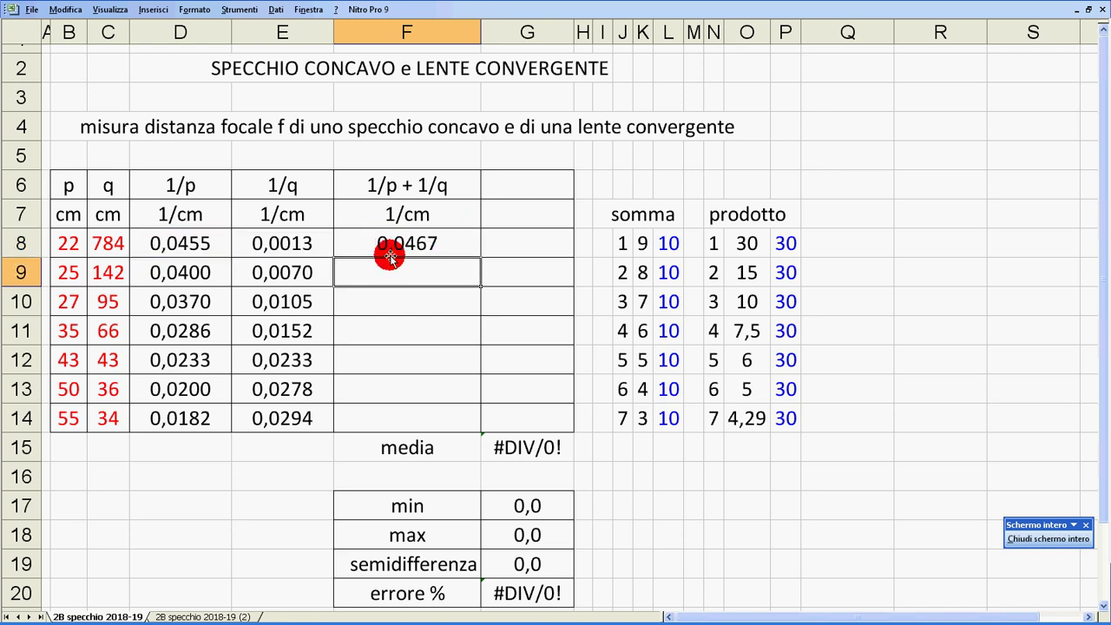
{"action": "left_click", "coordinate": [459, 246]}
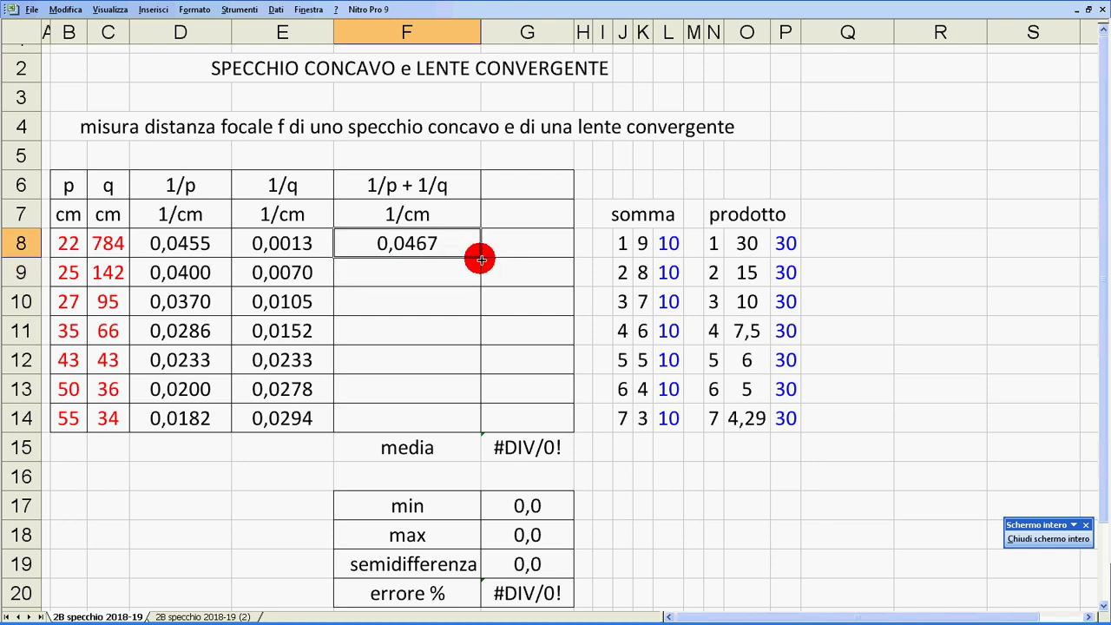
{"action": "left_click_drag", "start_coordinate": [480, 256], "coordinate": [474, 425]}
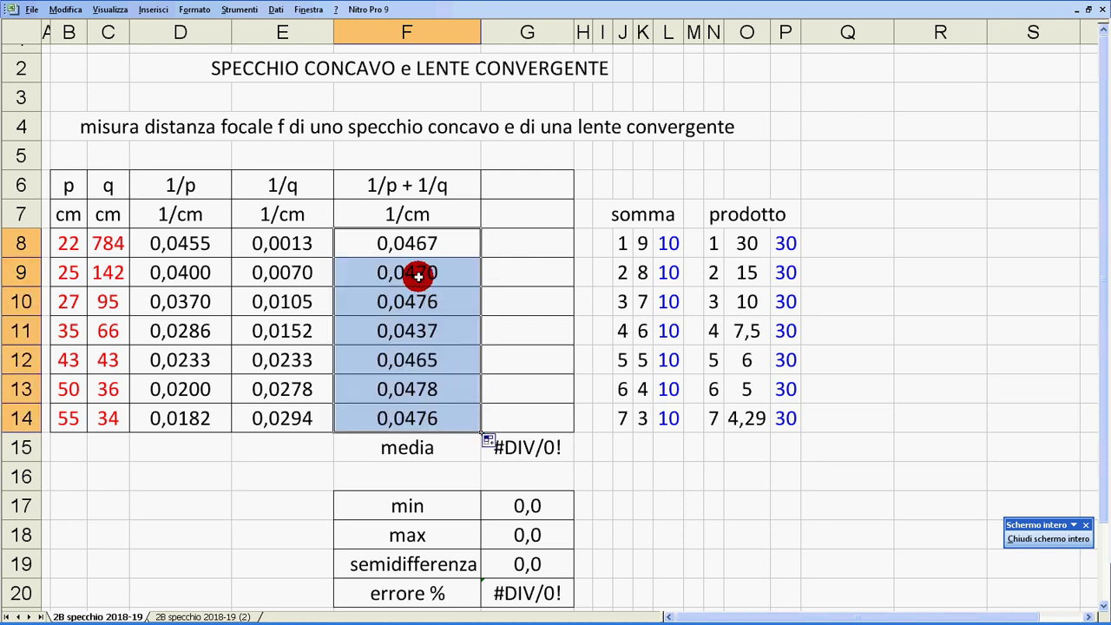
{"action": "left_click", "coordinate": [447, 277]}
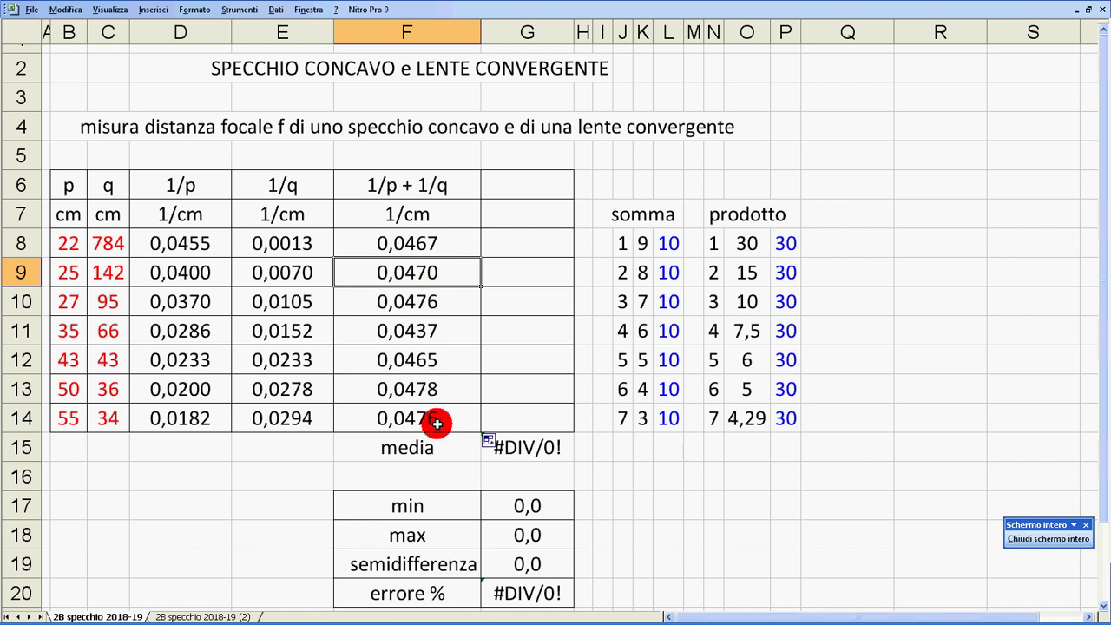
- Enter cm as the unit in G7 and a formula for the reciprocal of F8 in G8
{"action": "left_click", "coordinate": [518, 221]}
{"action": "type", "text": "cm"}
{"action": "key", "text": "Return"}
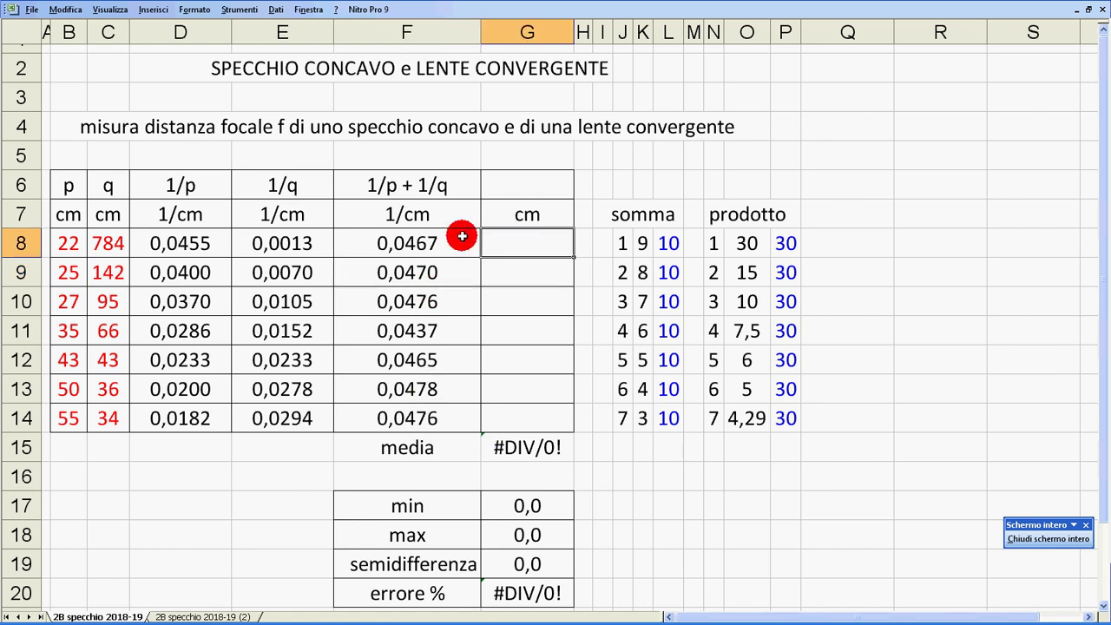
{"action": "left_click_drag", "start_coordinate": [453, 240], "coordinate": [440, 417]}
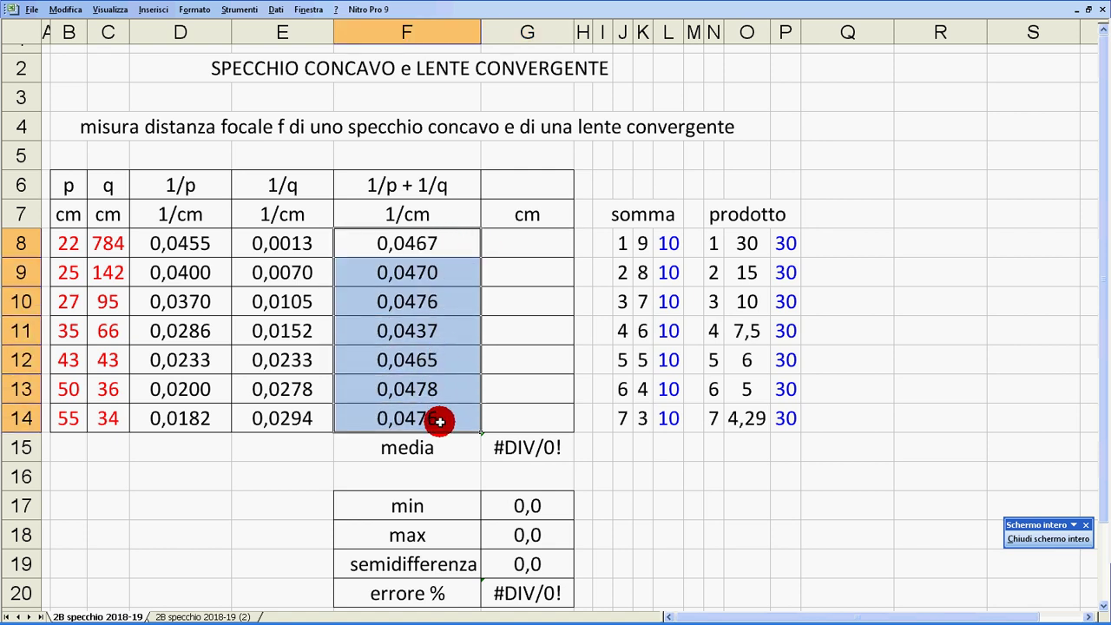
{"action": "left_click", "coordinate": [499, 247]}
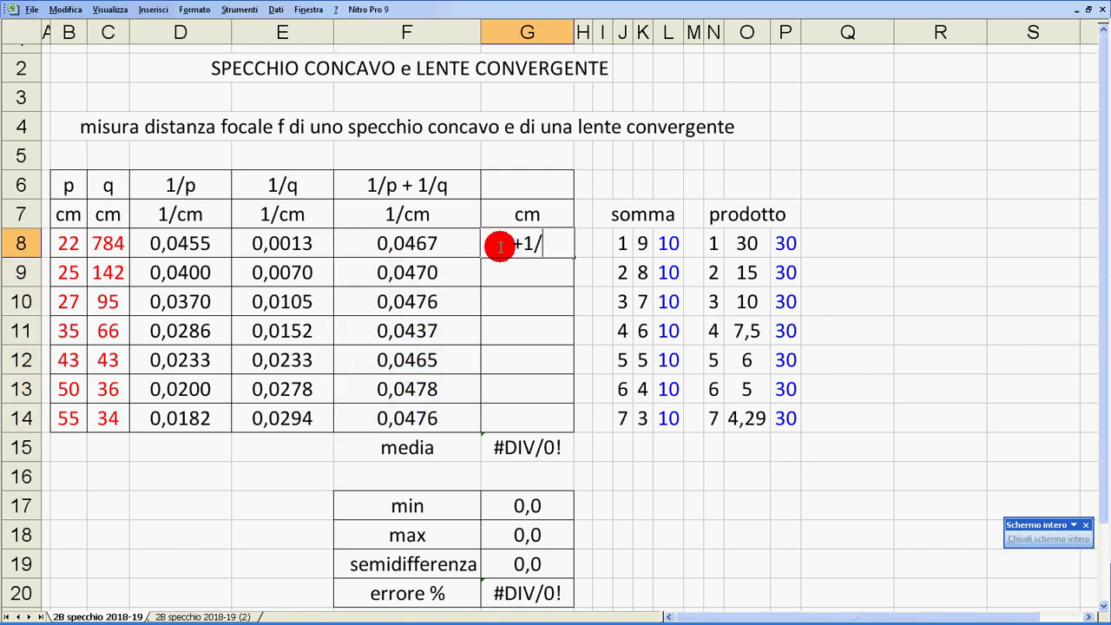
{"action": "key", "text": "Return"}
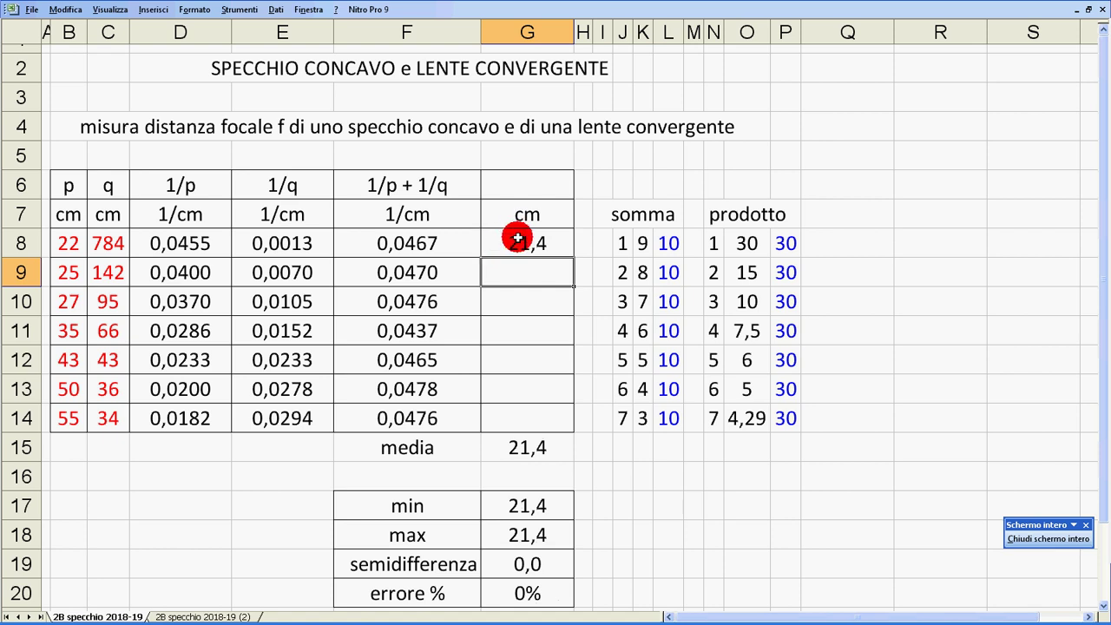
- Fill the reciprocal formula from G8 down to G14
{"action": "left_click", "coordinate": [426, 236]}
{"action": "left_click", "coordinate": [556, 250]}
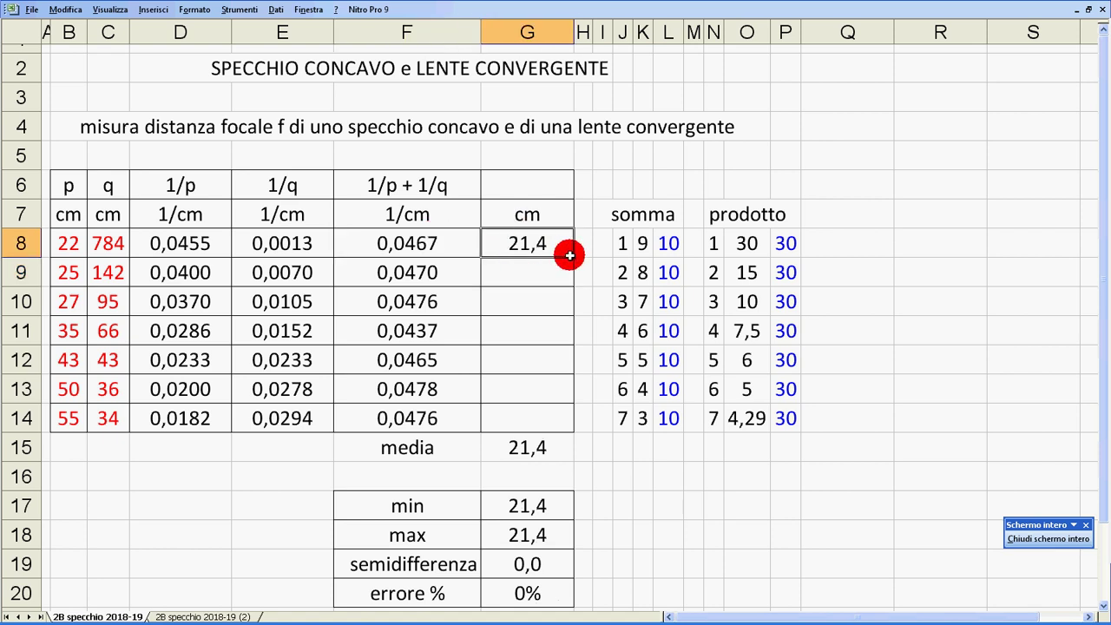
{"action": "left_click_drag", "start_coordinate": [572, 256], "coordinate": [558, 426]}
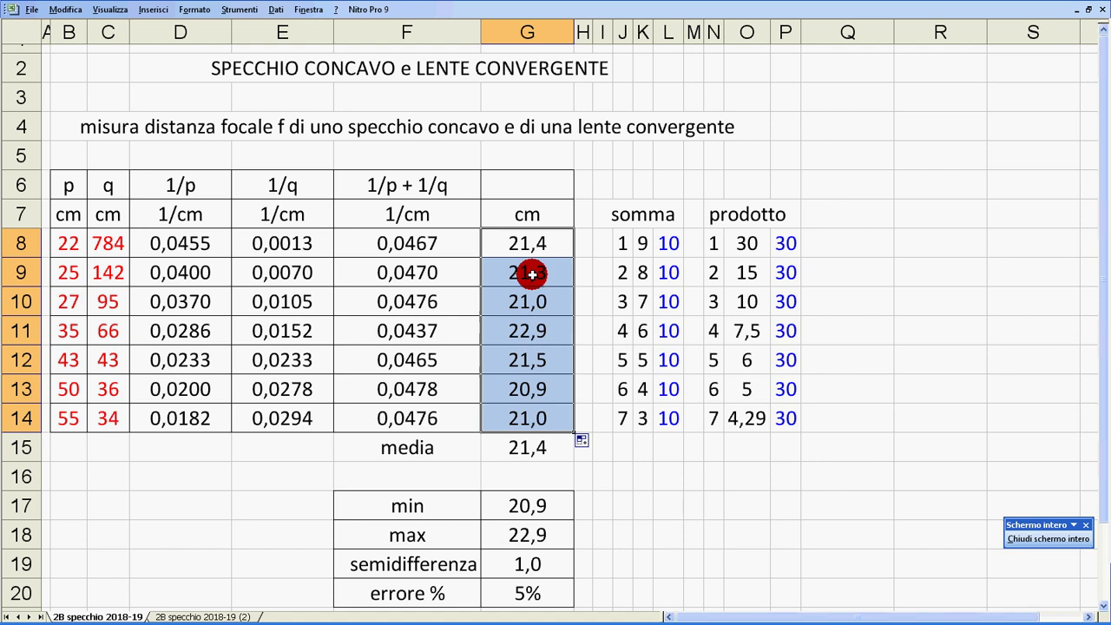
- Compare the 1/p + 1/q sums with their reciprocals in column G, and examine the p and q pair in row 12
{"action": "left_click_drag", "start_coordinate": [427, 272], "coordinate": [422, 411]}
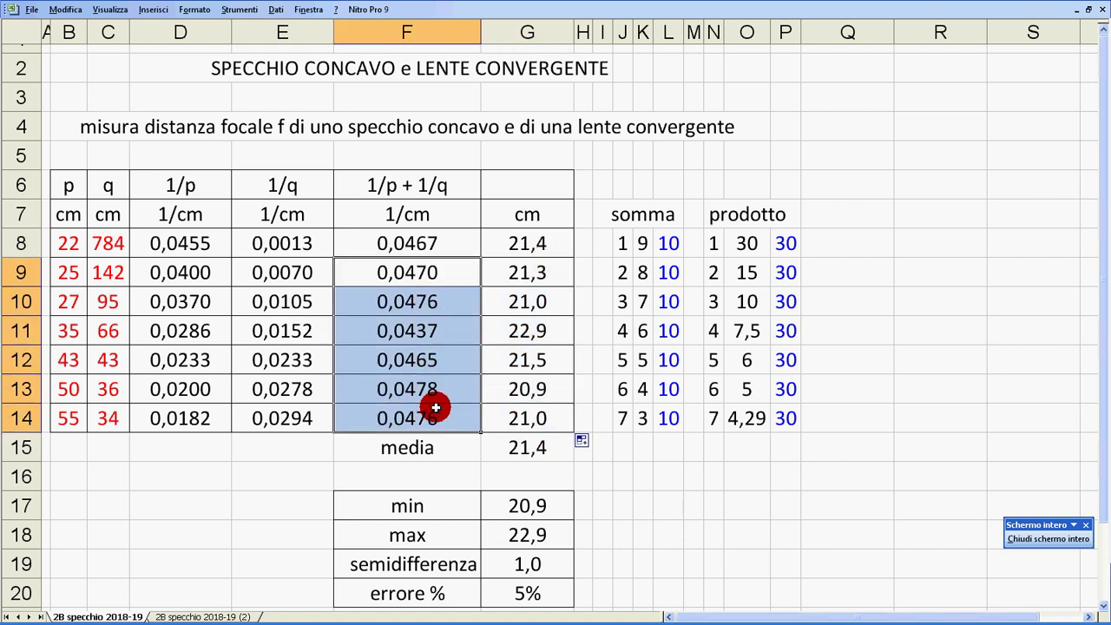
{"action": "left_click_drag", "start_coordinate": [547, 270], "coordinate": [555, 417]}
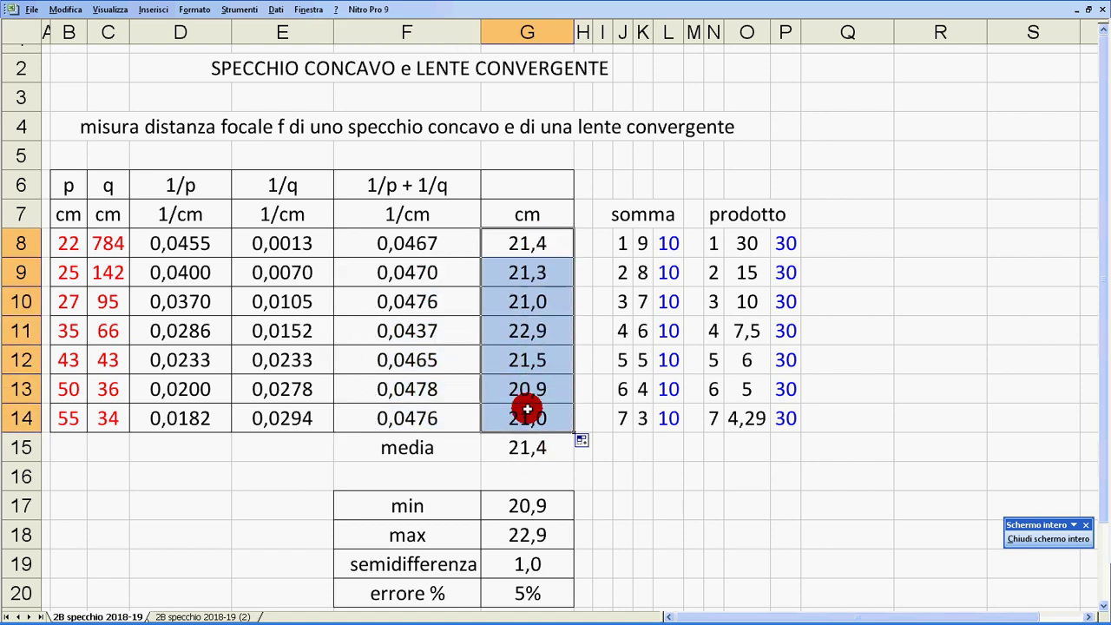
{"action": "left_click", "coordinate": [533, 266]}
{"action": "left_click", "coordinate": [550, 231]}
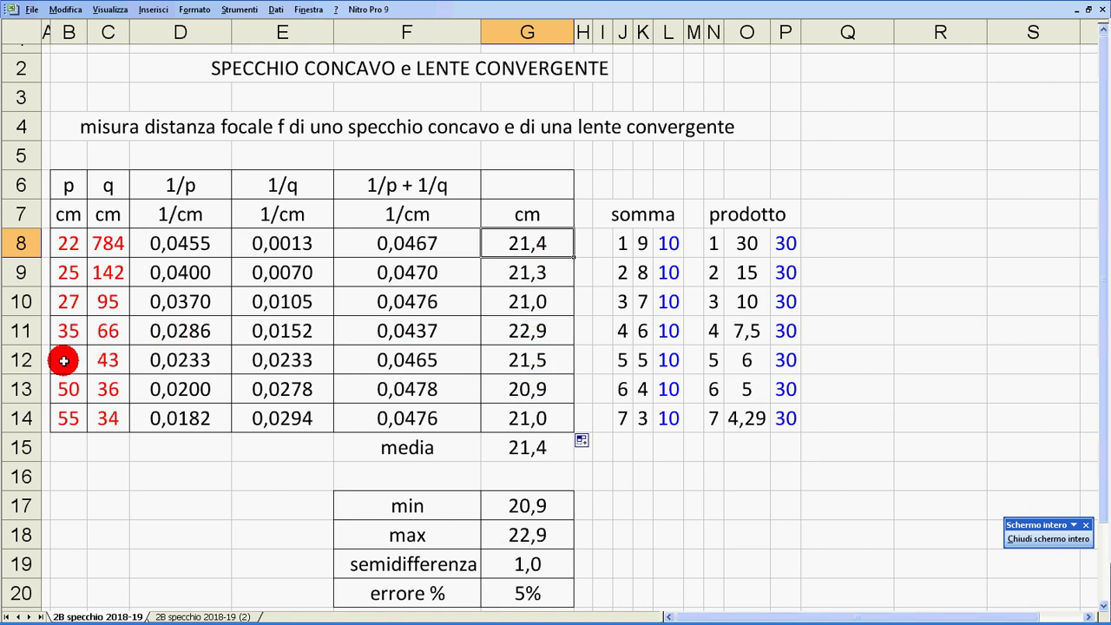
{"action": "left_click_drag", "start_coordinate": [63, 360], "coordinate": [97, 358]}
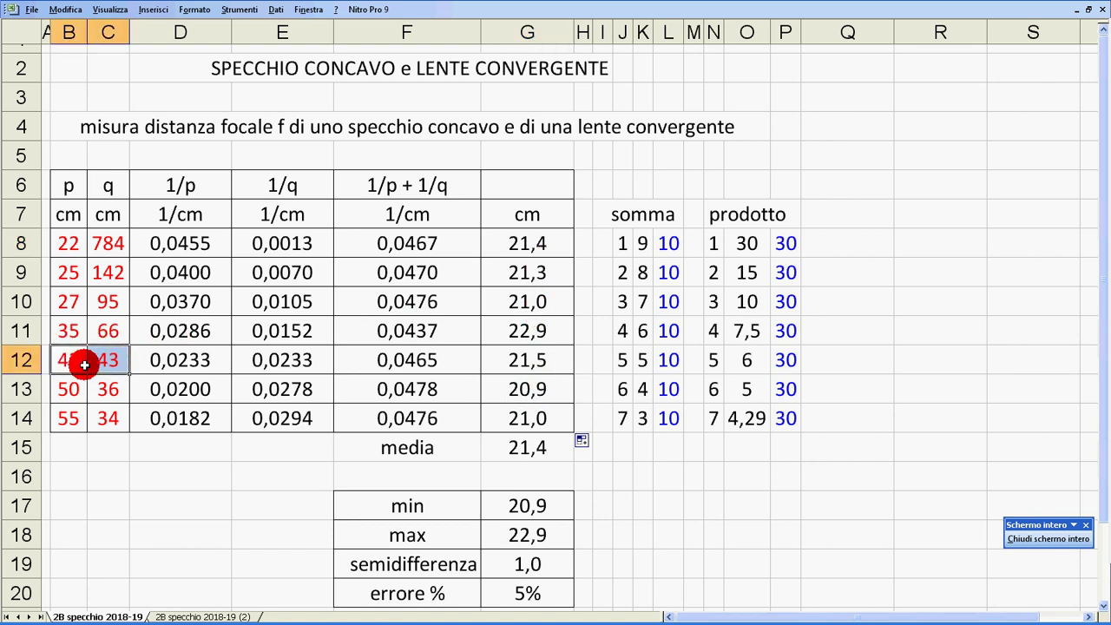
{"action": "left_click", "coordinate": [109, 363]}
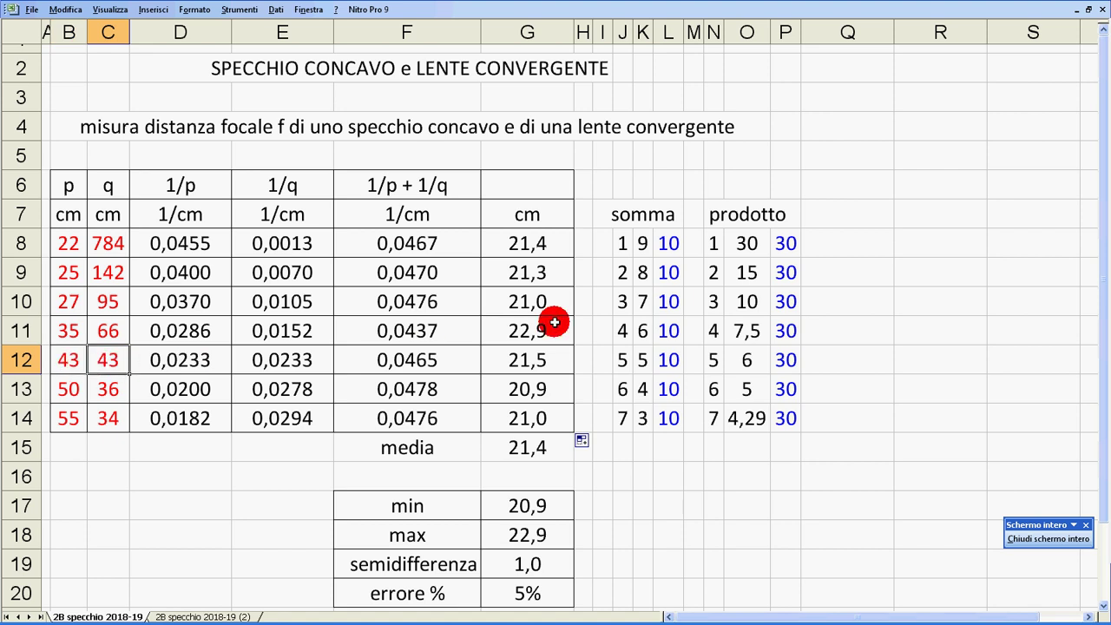
- Go through the individual results in G8 to G14, comparing them with the 1/p + 1/q sums in column F
{"action": "left_click", "coordinate": [550, 241]}
{"action": "left_click", "coordinate": [548, 270]}
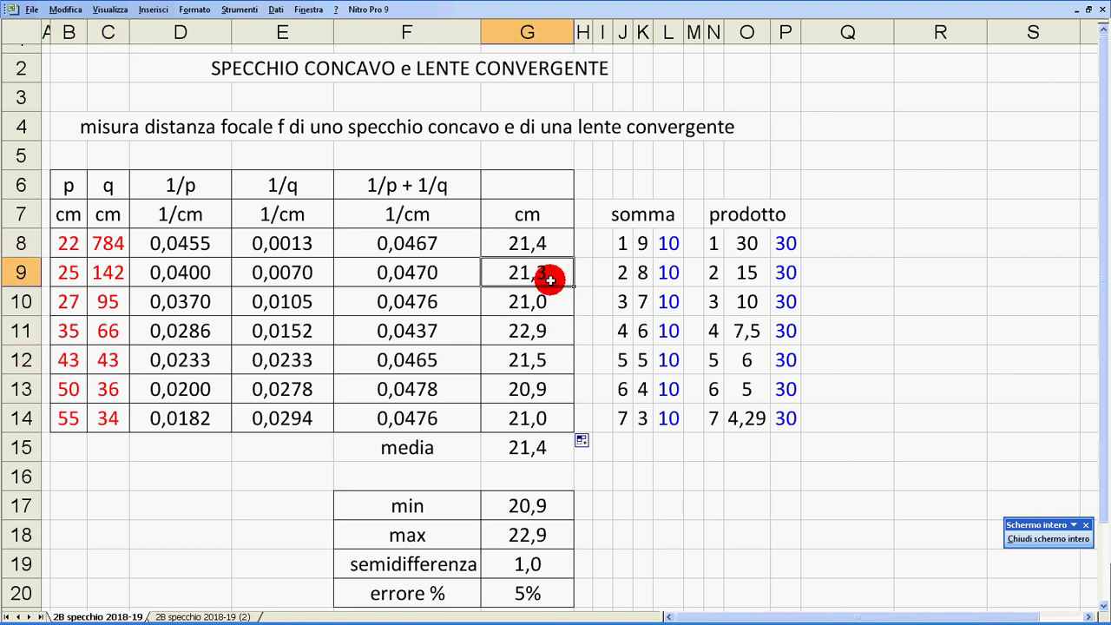
{"action": "left_click", "coordinate": [555, 307]}
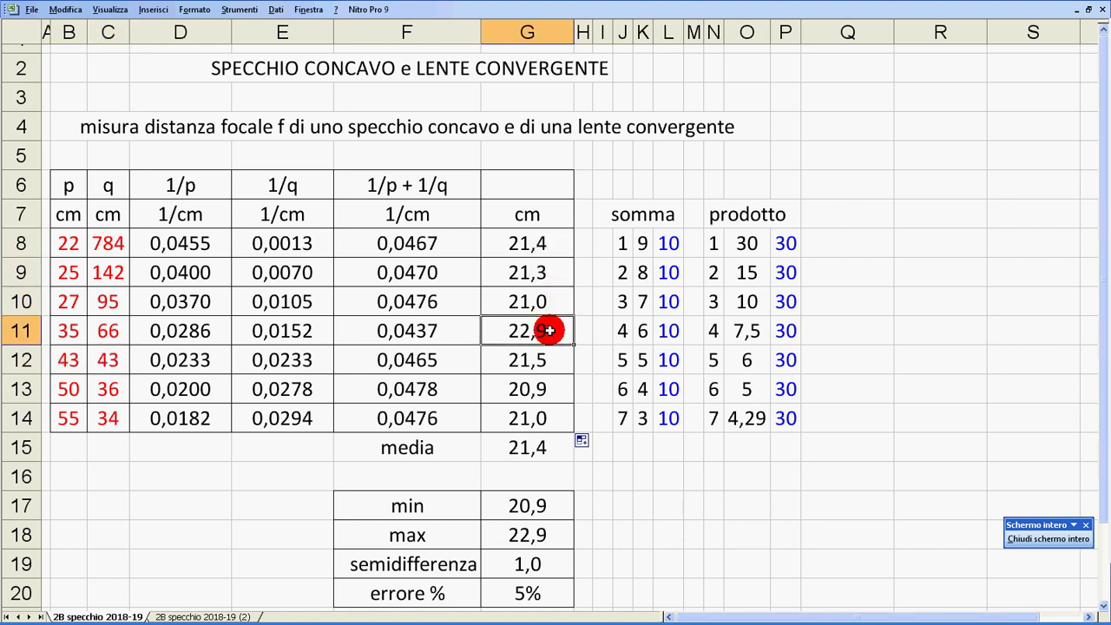
{"action": "left_click", "coordinate": [452, 263]}
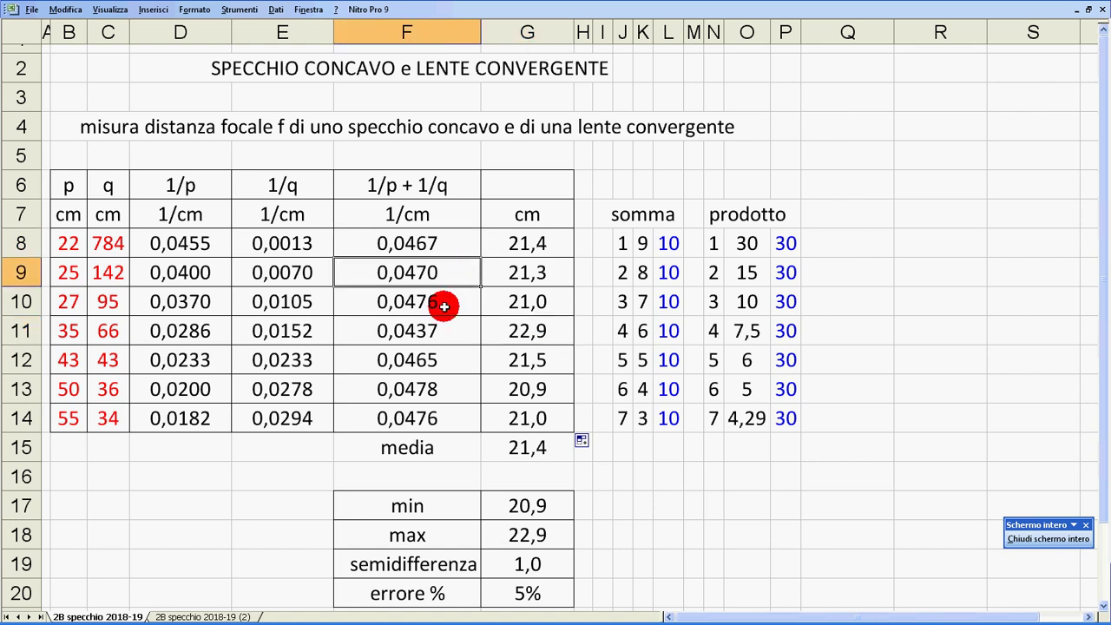
{"action": "left_click", "coordinate": [445, 305]}
{"action": "left_click", "coordinate": [438, 340]}
{"action": "left_click", "coordinate": [546, 248]}
{"action": "left_click", "coordinate": [547, 276]}
{"action": "left_click", "coordinate": [548, 302]}
{"action": "left_click", "coordinate": [546, 335]}
{"action": "left_click", "coordinate": [544, 363]}
{"action": "left_click", "coordinate": [544, 391]}
{"action": "left_click", "coordinate": [555, 416]}
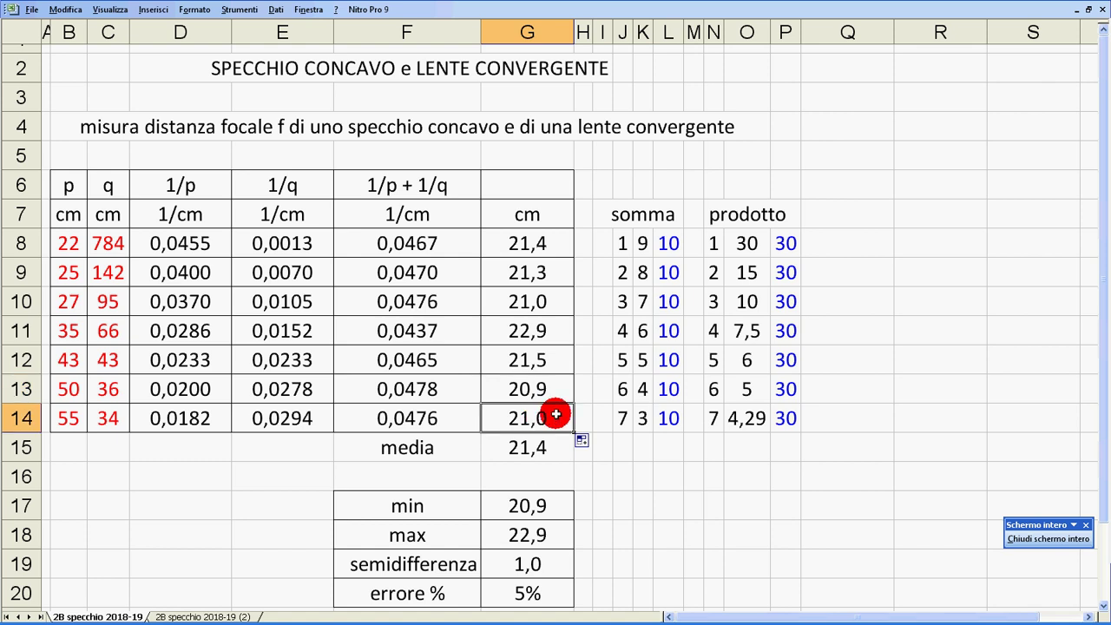
{"action": "left_click_drag", "start_coordinate": [548, 243], "coordinate": [535, 415]}
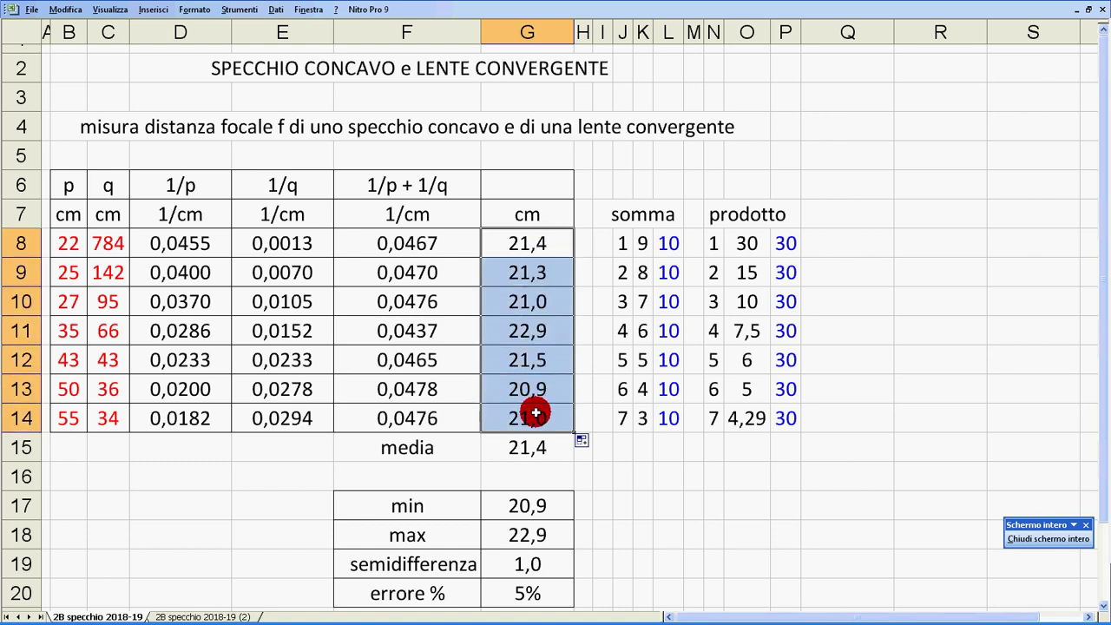
- Examine the media, min, max and semidifferenza cells in column G in relation to the results in G8:G14
{"action": "left_click", "coordinate": [538, 447]}
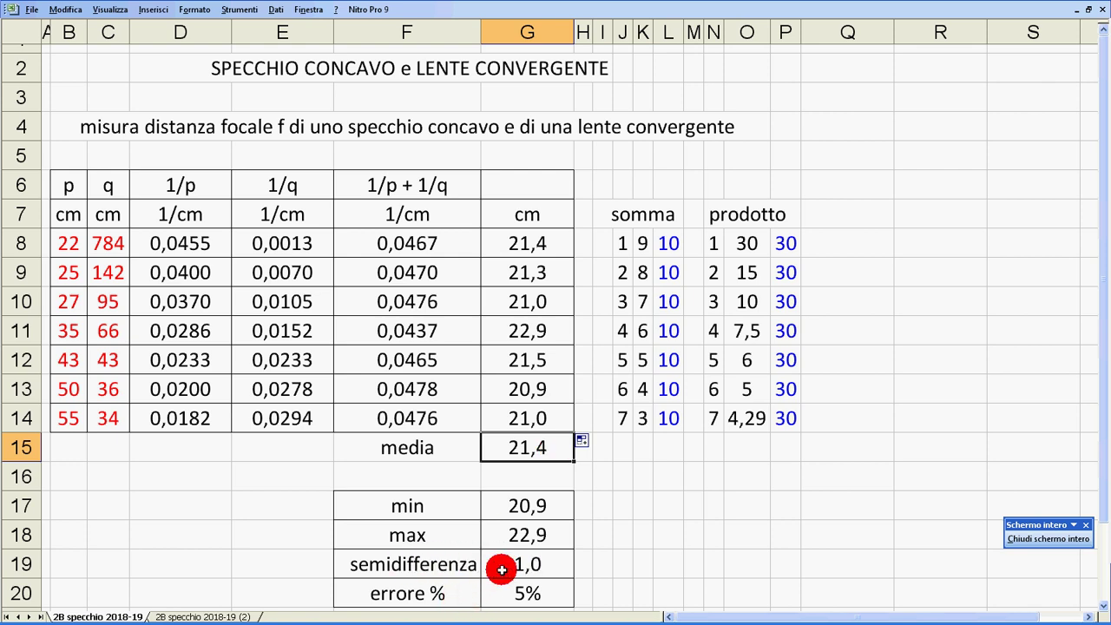
{"action": "left_click", "coordinate": [531, 564]}
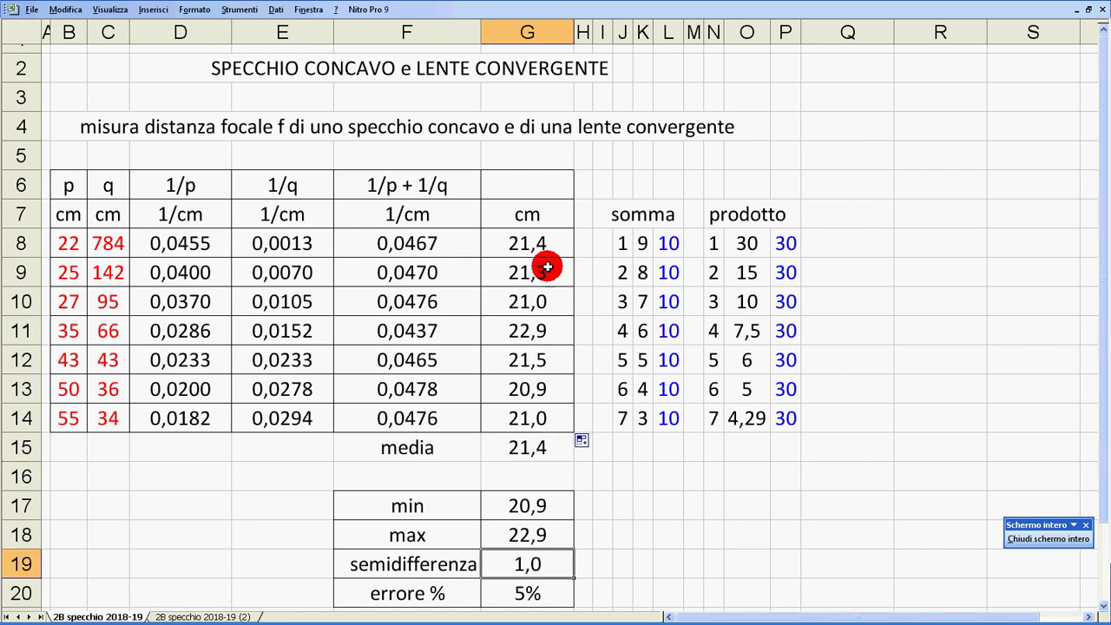
{"action": "left_click_drag", "start_coordinate": [544, 243], "coordinate": [545, 418]}
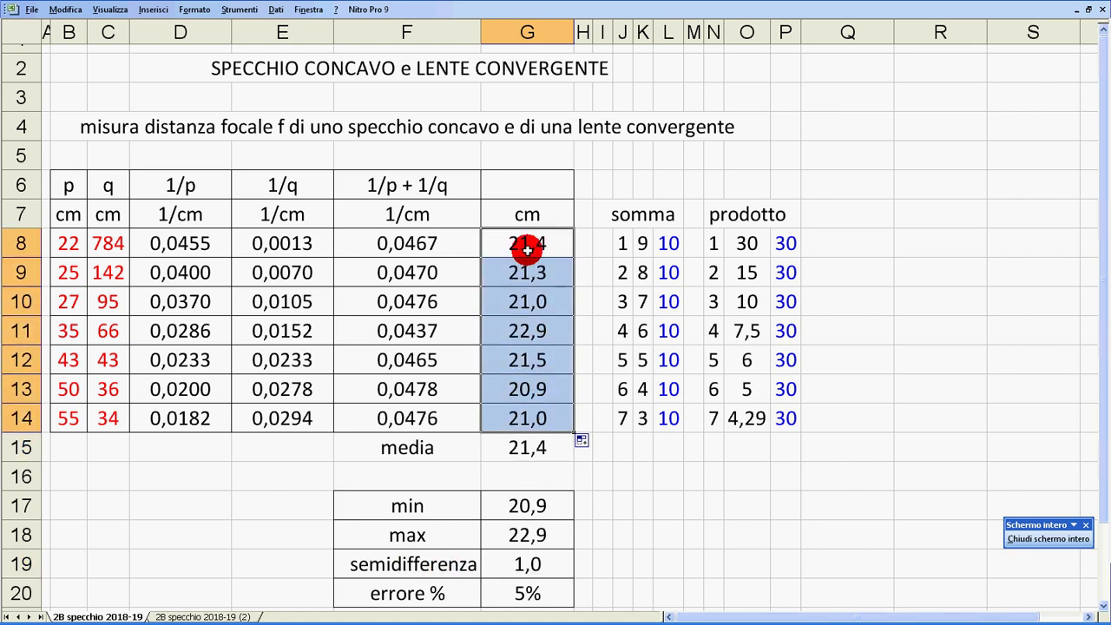
{"action": "left_click", "coordinate": [516, 532]}
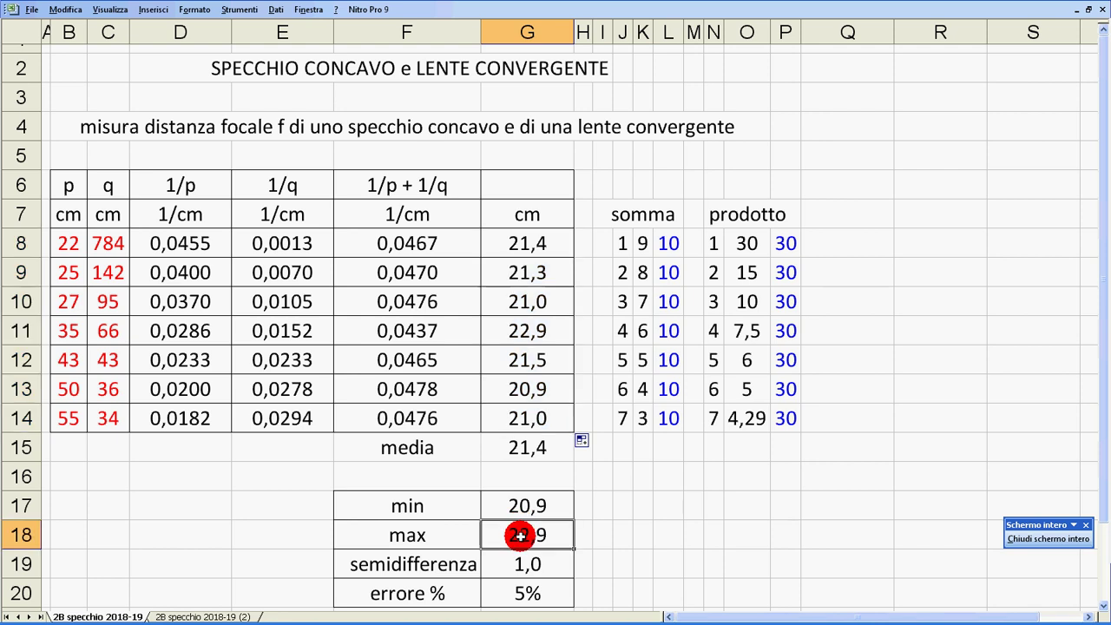
{"action": "left_click", "coordinate": [538, 339]}
{"action": "left_click", "coordinate": [520, 508]}
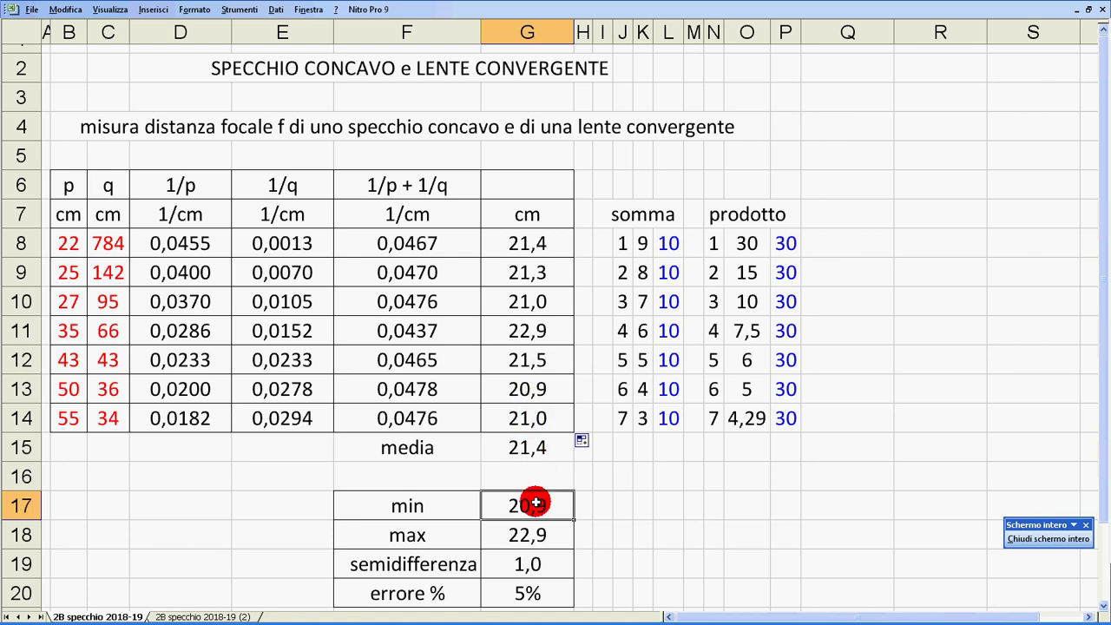
{"action": "left_click_drag", "start_coordinate": [538, 539], "coordinate": [538, 512]}
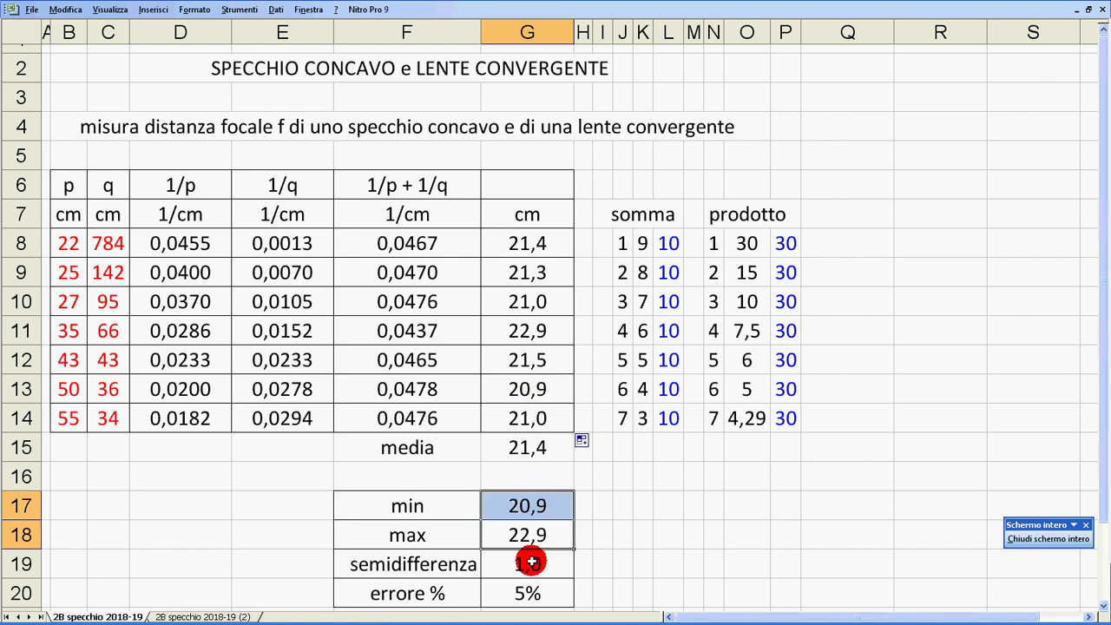
{"action": "left_click", "coordinate": [531, 562]}
{"action": "left_click", "coordinate": [538, 533]}
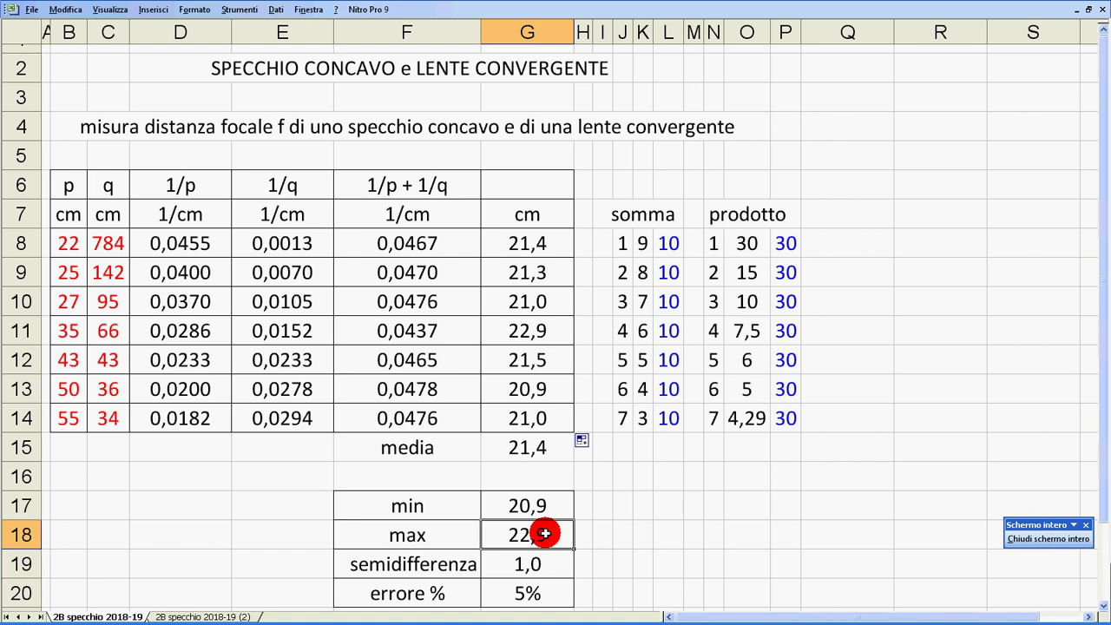
{"action": "left_click", "coordinate": [538, 506]}
{"action": "left_click", "coordinate": [532, 566]}
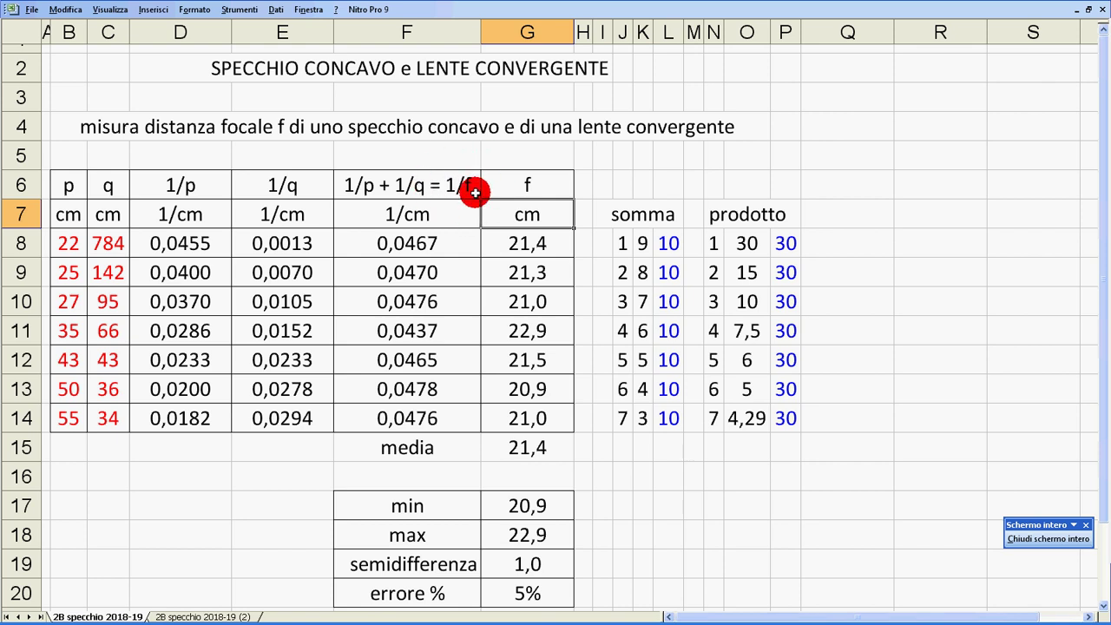
{"action": "left_click_drag", "start_coordinate": [525, 237], "coordinate": [515, 415]}
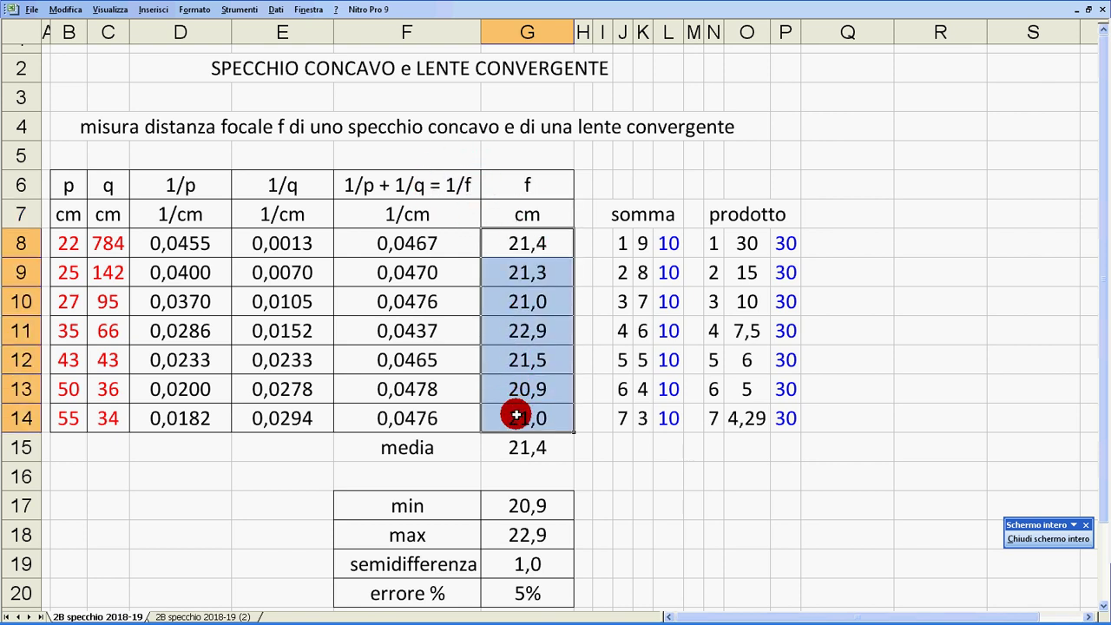